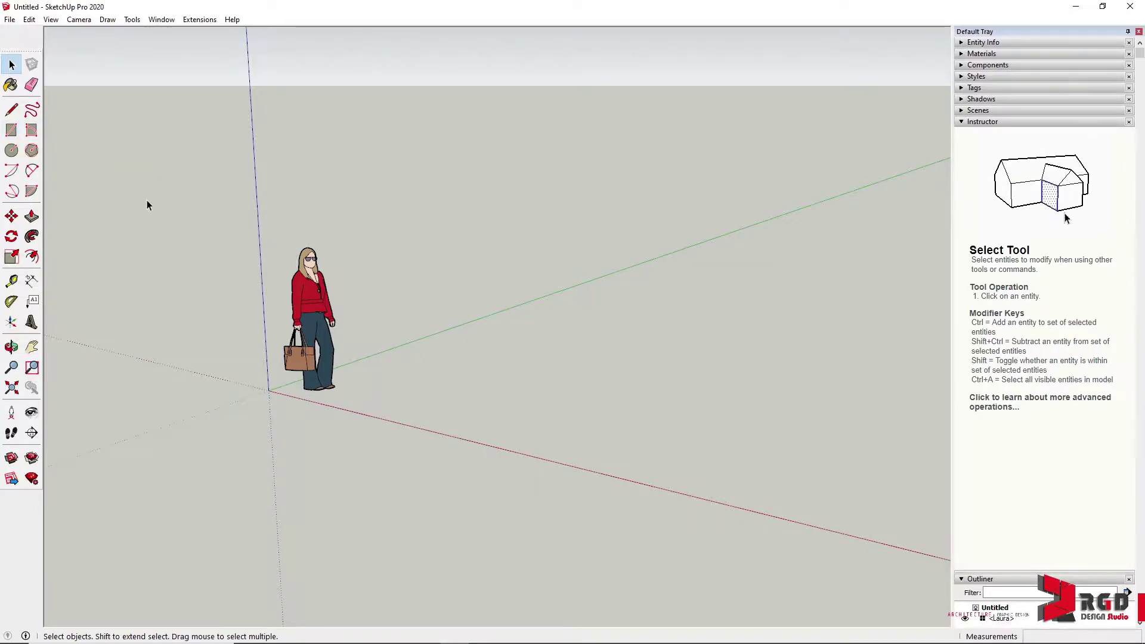
# Step: Draw two separate rectangles on the ground plane, about 3671 × 2629 mm and about 1491 × 2902 mm
pyautogui.press('r')
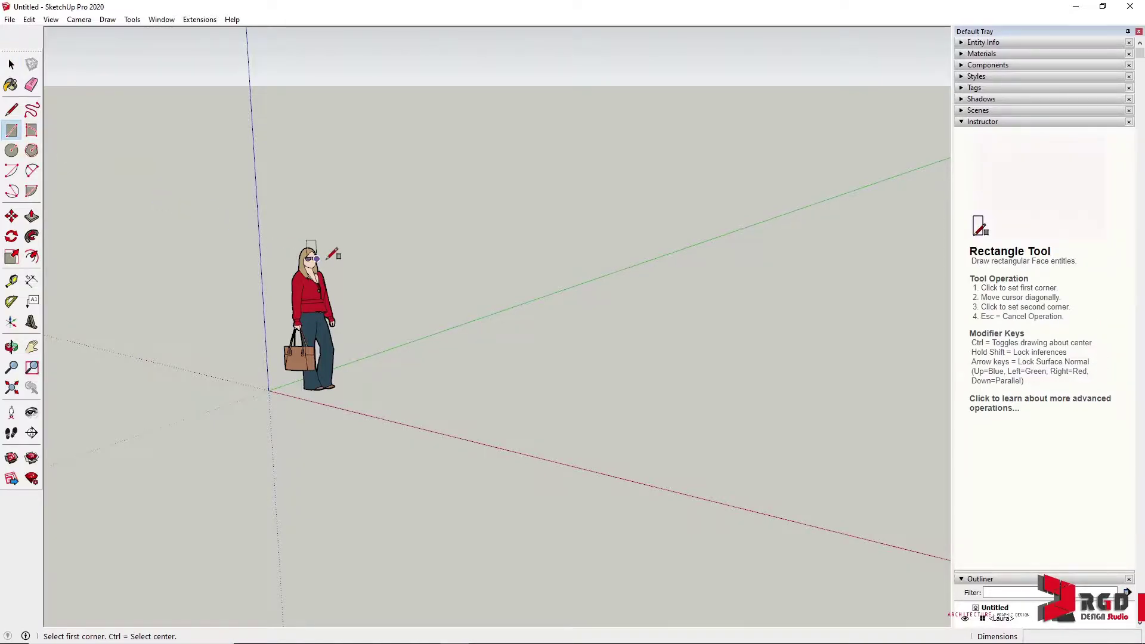
pyautogui.click(347, 381)
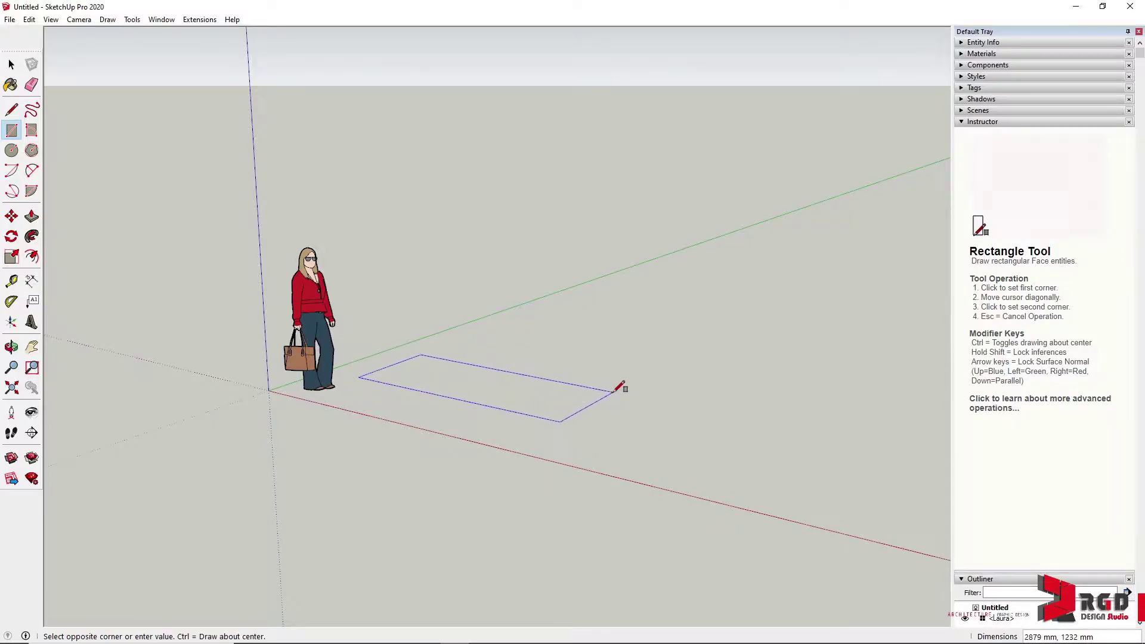
pyautogui.click(722, 374)
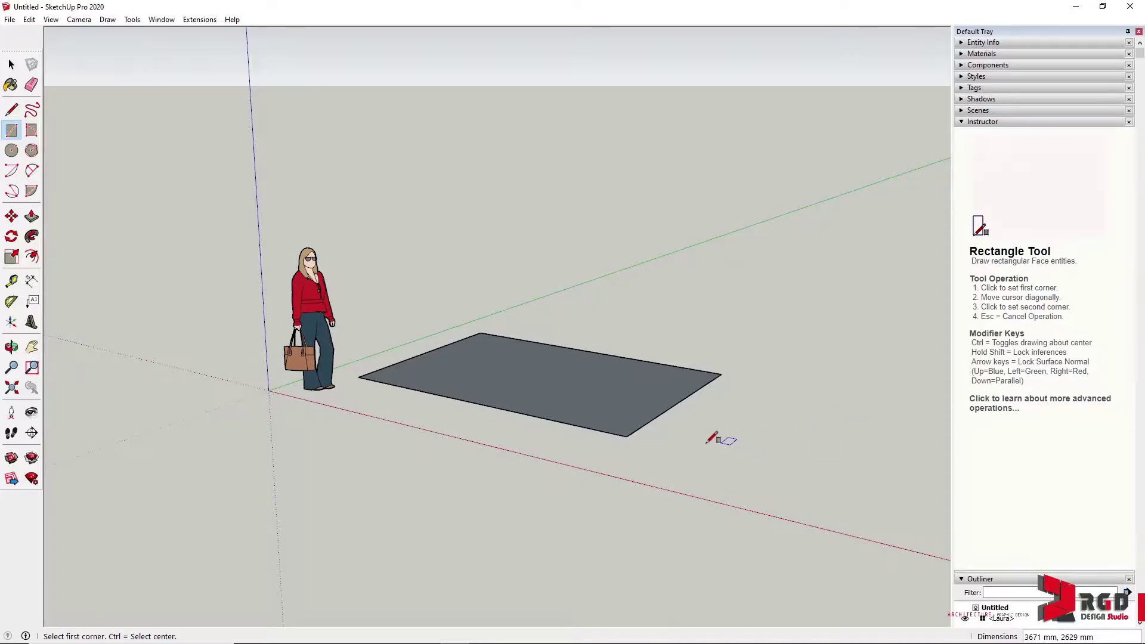
pyautogui.click(678, 455)
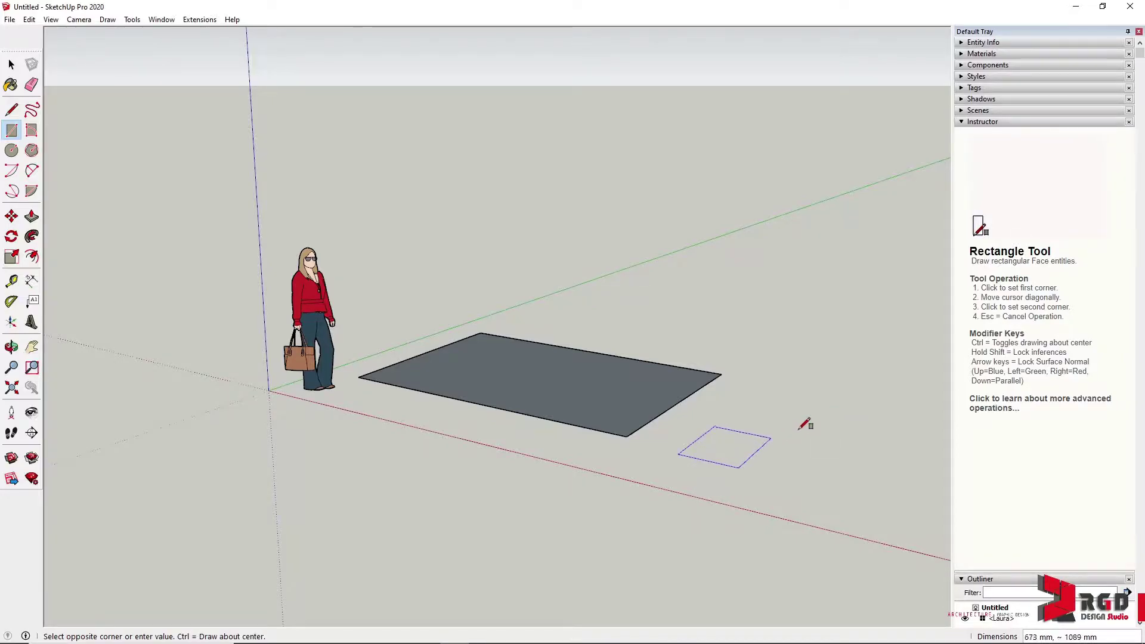
pyautogui.click(903, 401)
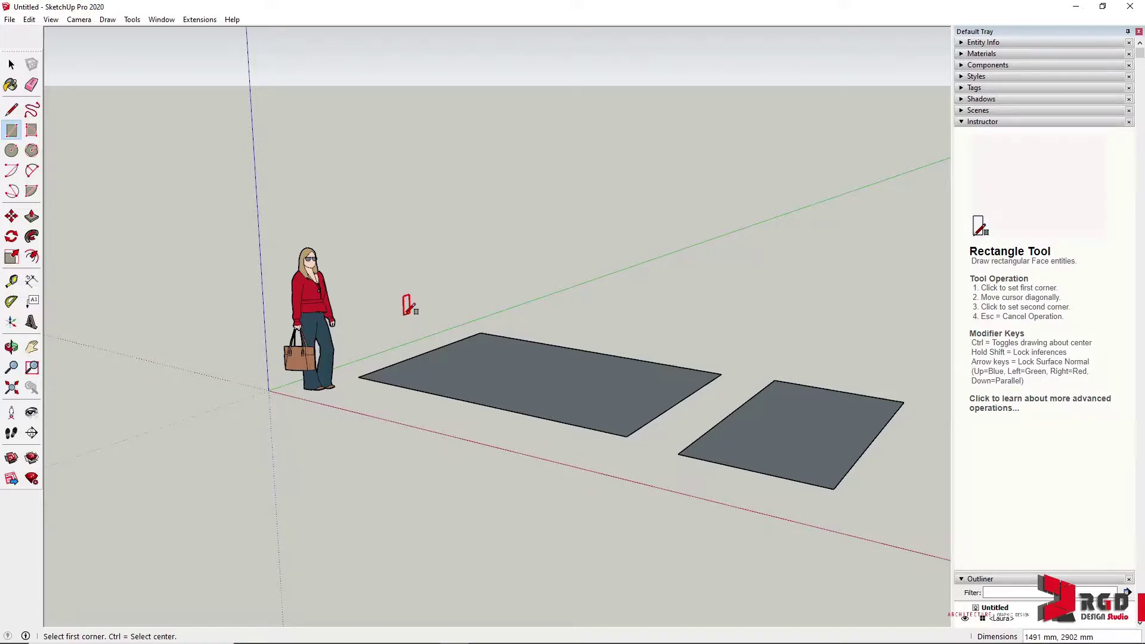
# Step: Draw an upright rectangle from the origin along the green axis, about 4489 × 2532 mm
pyautogui.click(268, 390)
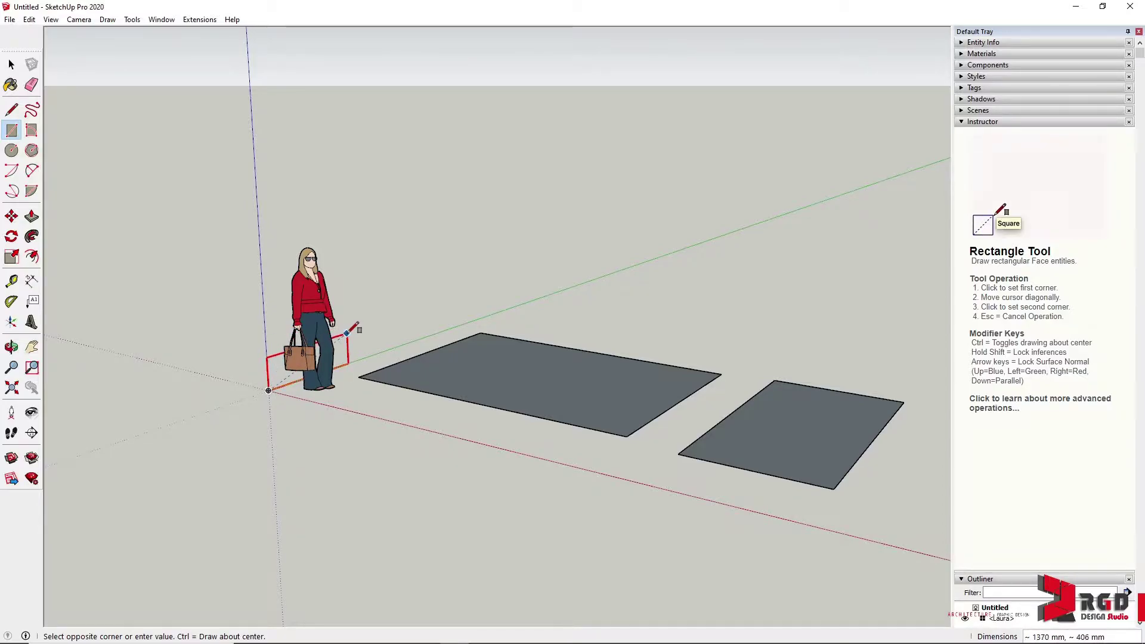
pyautogui.click(485, 153)
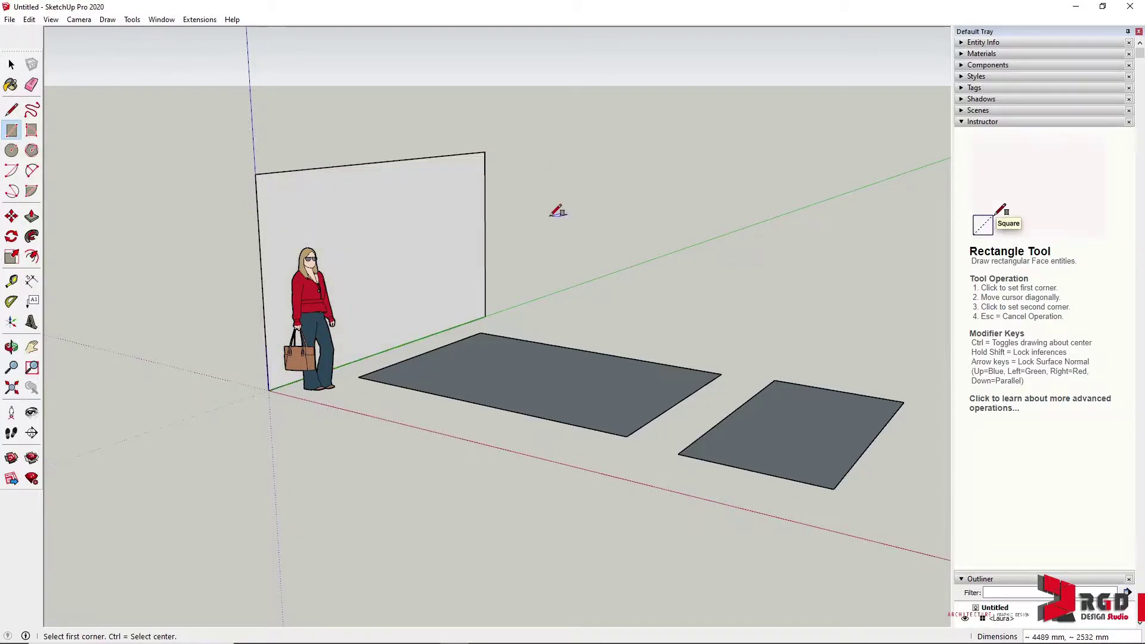
pyautogui.press('space')
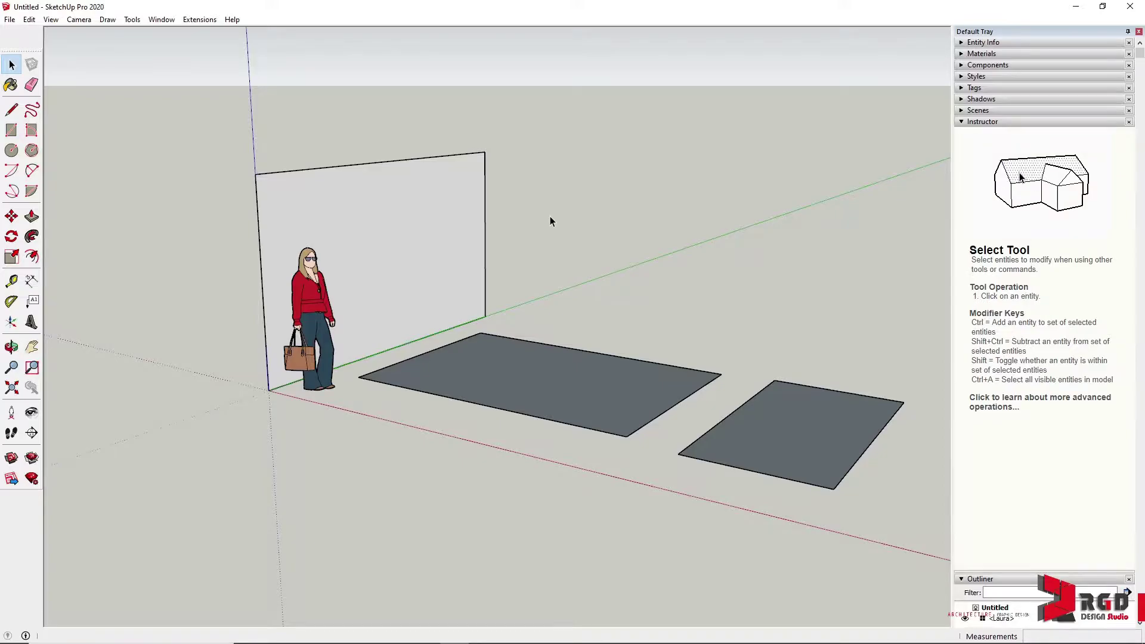
# Step: Select the standing figure with an enclosing window, extend the selection to the whole upright rectangle, and clear the selection
pyautogui.moveTo(459, 320); pyautogui.dragTo(363, 299, button='middle')
pyautogui.moveTo(214, 214); pyautogui.dragTo(349, 425)
pyautogui.moveTo(147, 171); pyautogui.dragTo(352, 470)
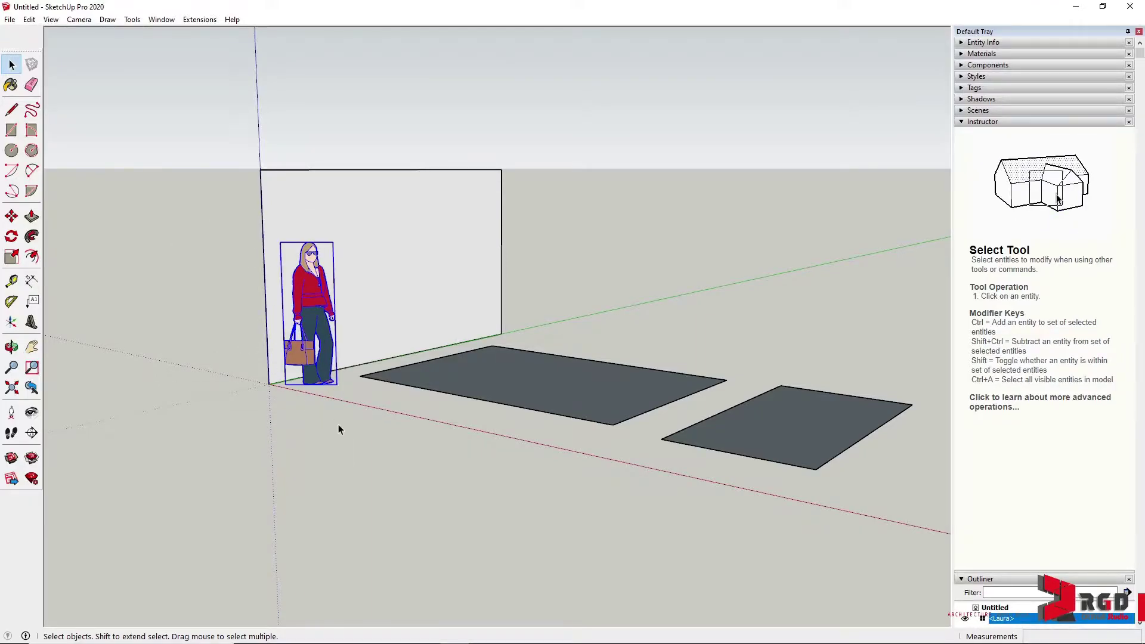
pyautogui.moveTo(122, 322); pyautogui.dragTo(122, 322)
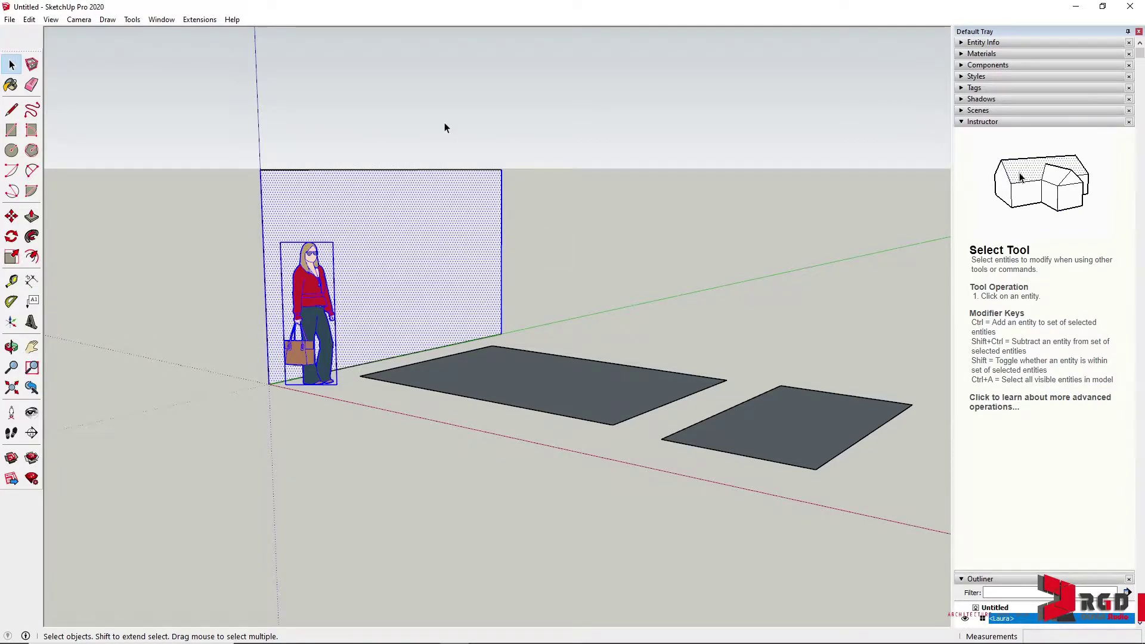
pyautogui.moveTo(441, 322); pyautogui.dragTo(388, 312, button='middle')
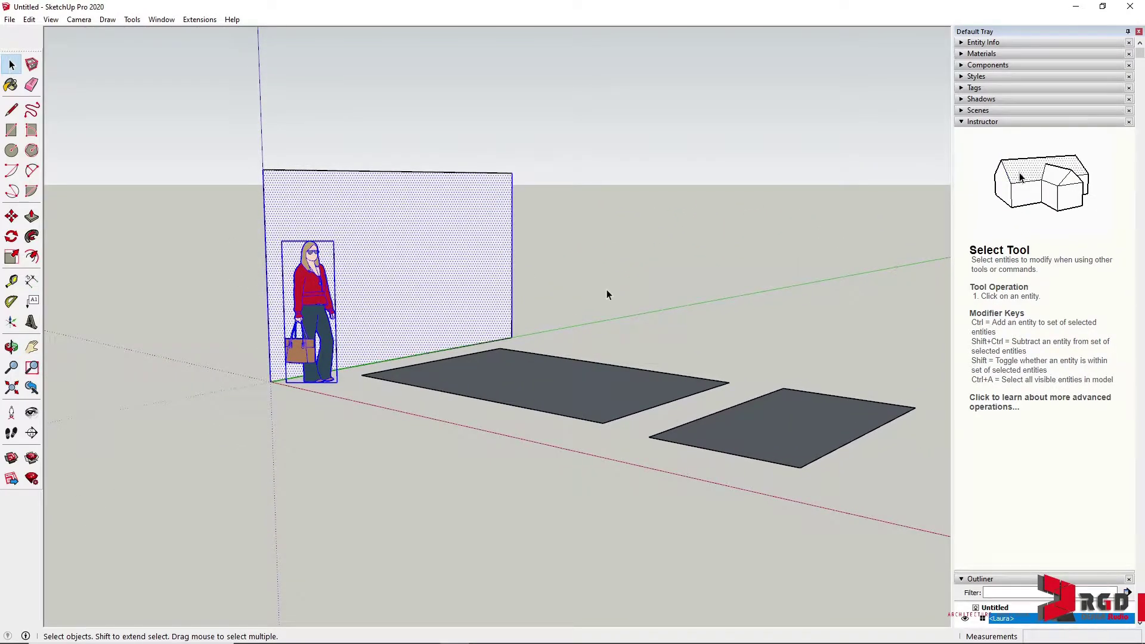
pyautogui.click(587, 298)
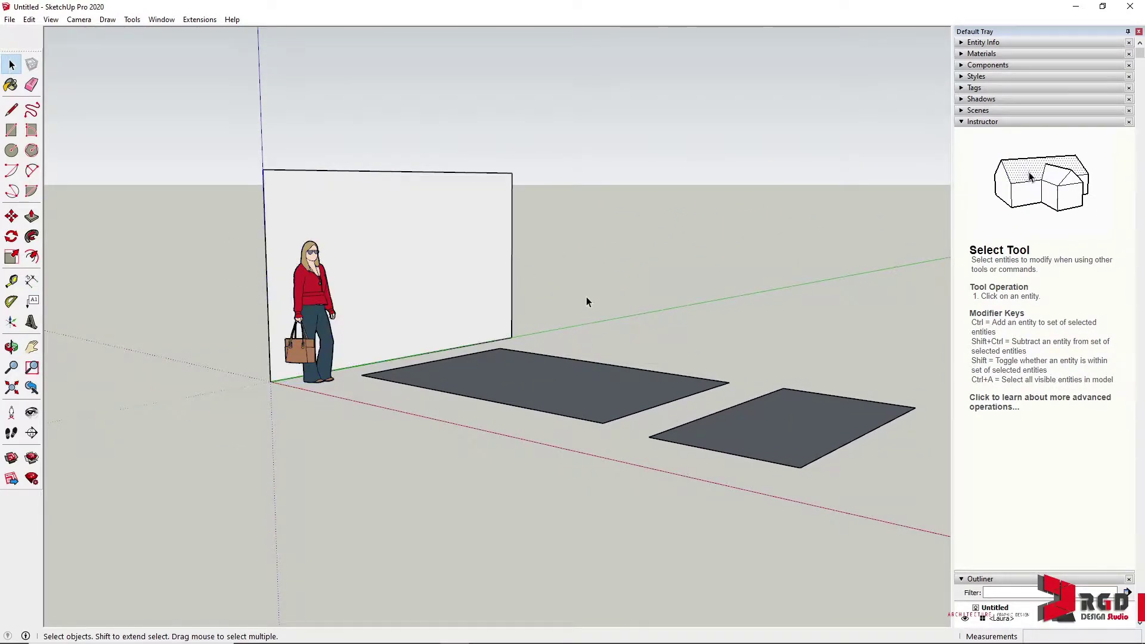
# Step: Select the figure, add the faces of the three rectangles, and extend the selection to everything in the model
pyautogui.click(314, 288)
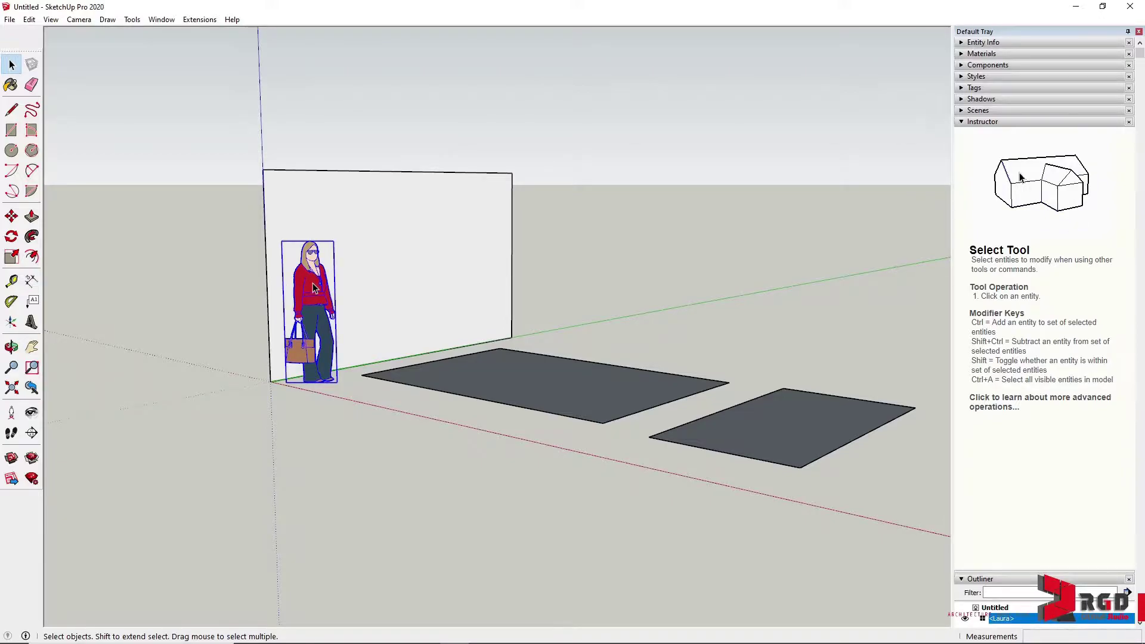
pyautogui.moveTo(180, 219); pyautogui.dragTo(348, 415)
pyautogui.moveTo(348, 414); pyautogui.dragTo(324, 436, button='middle')
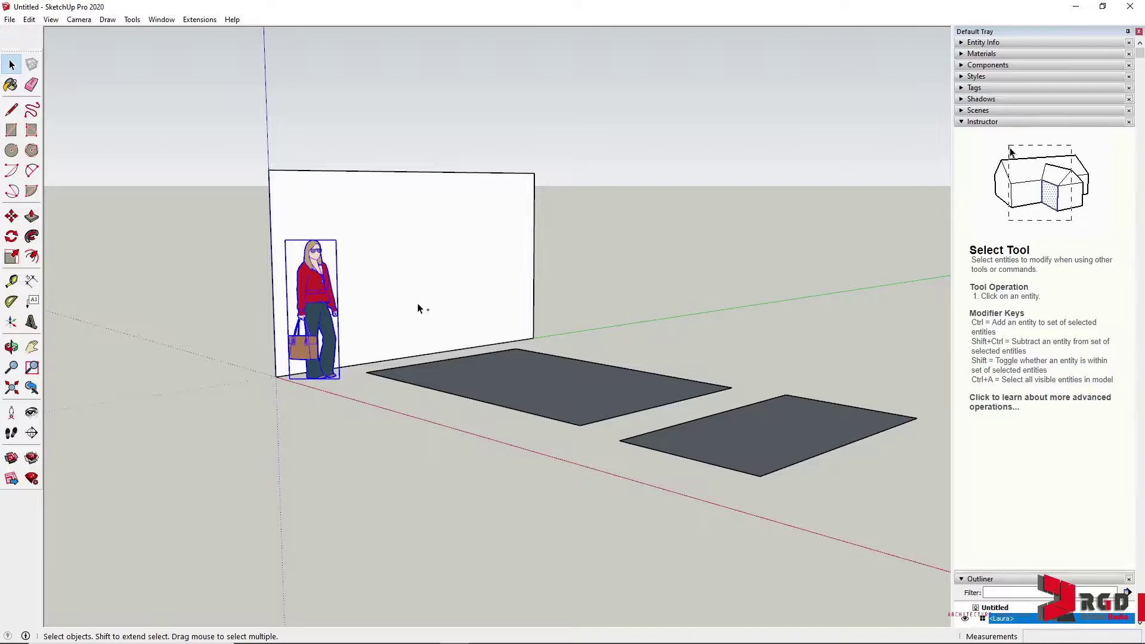
pyautogui.click(419, 186)
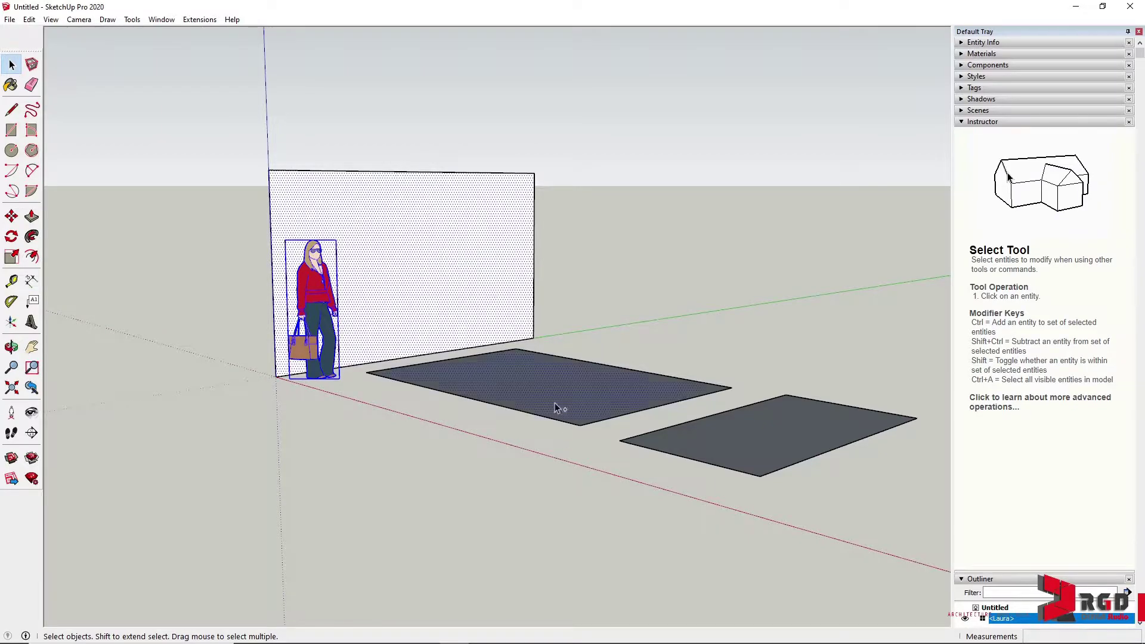
pyautogui.moveTo(549, 146); pyautogui.dragTo(510, 251)
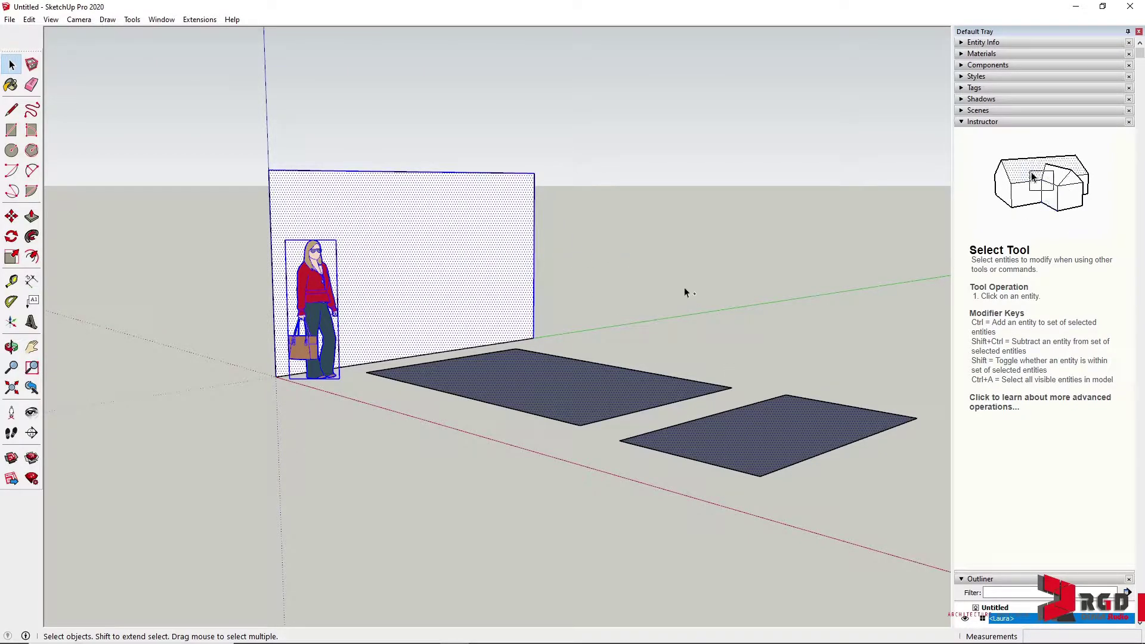
pyautogui.keyDown('ctrl'); pyautogui.moveTo(200, 131); pyautogui.dragTo(367, 414); pyautogui.keyUp('ctrl')
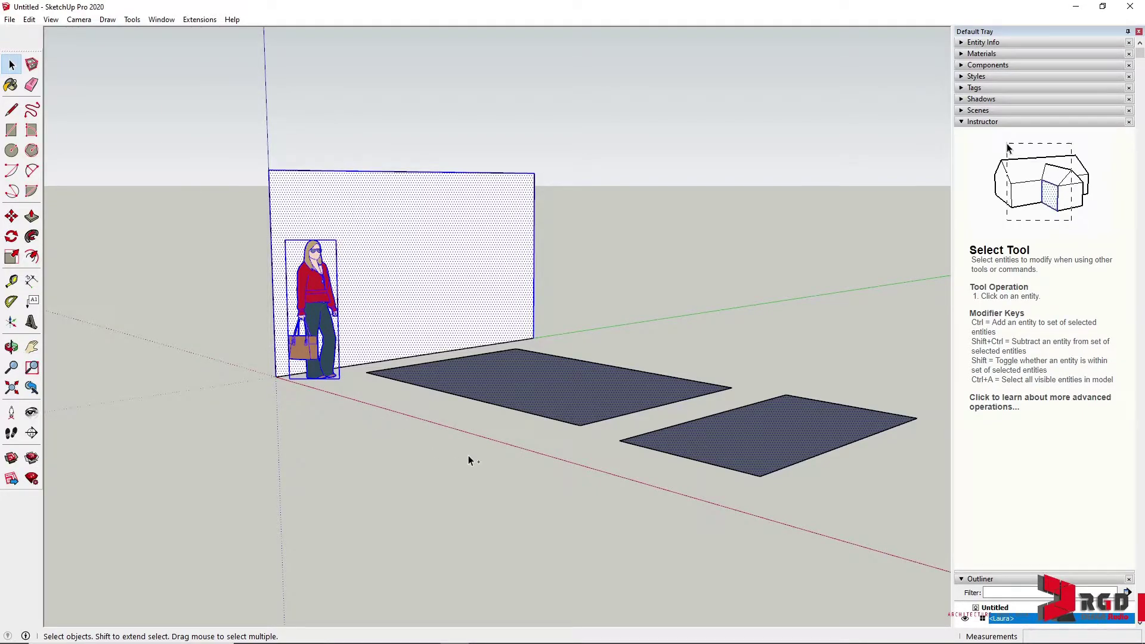
pyautogui.keyDown('ctrl'); pyautogui.moveTo(186, 92); pyautogui.dragTo(928, 567); pyautogui.keyUp('ctrl')
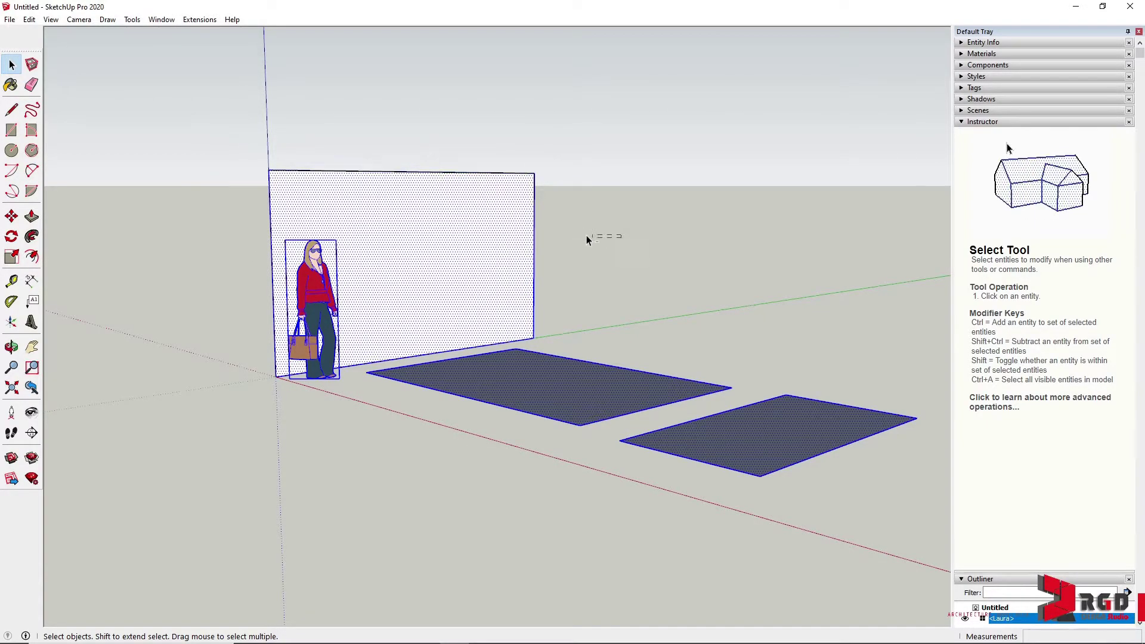
# Step: Delete the standing figure and all three rectangles to empty the model
pyautogui.keyDown('shift'); pyautogui.click(418, 251); pyautogui.keyUp('shift')
pyautogui.moveTo(280, 226); pyautogui.dragTo(291, 420, button='middle')
pyautogui.press('Delete')
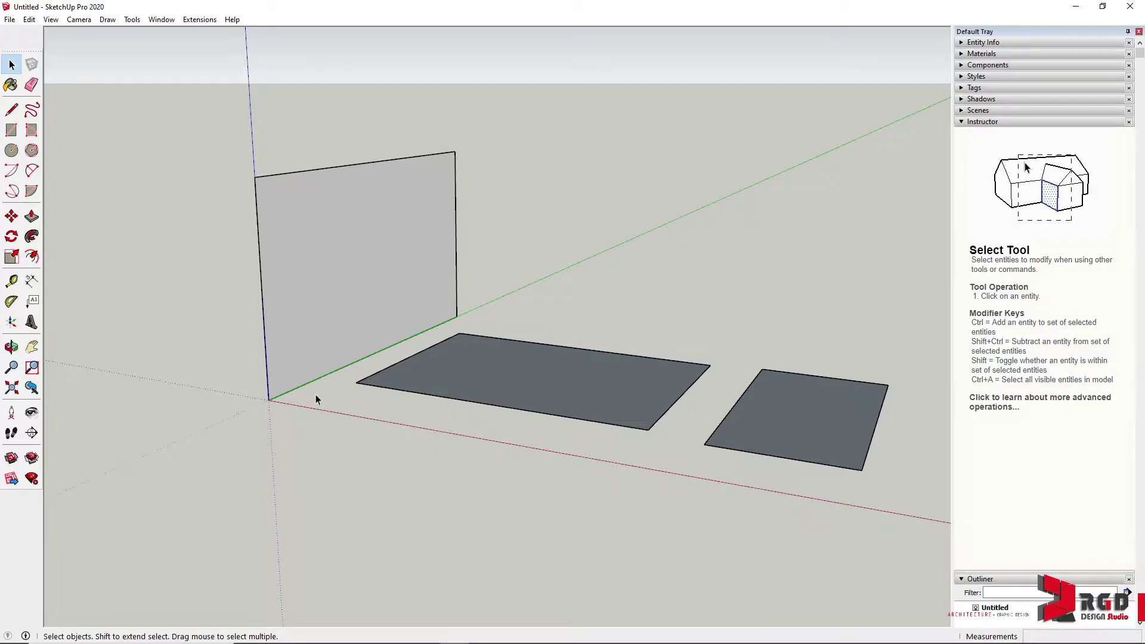
pyautogui.moveTo(152, 94); pyautogui.dragTo(915, 511)
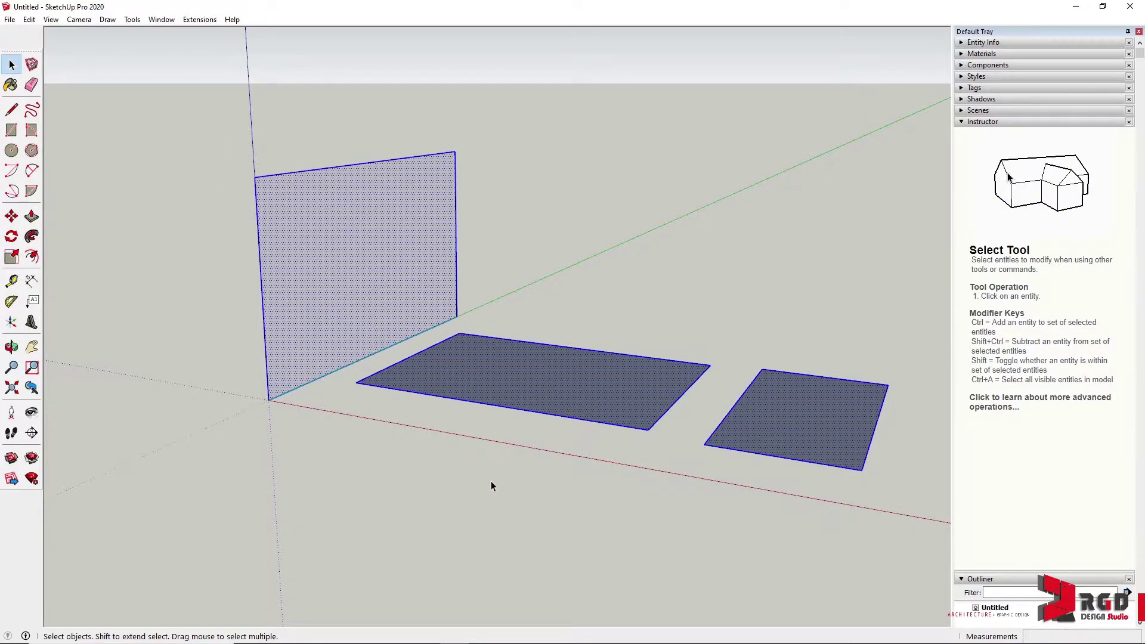
pyautogui.press('Delete')
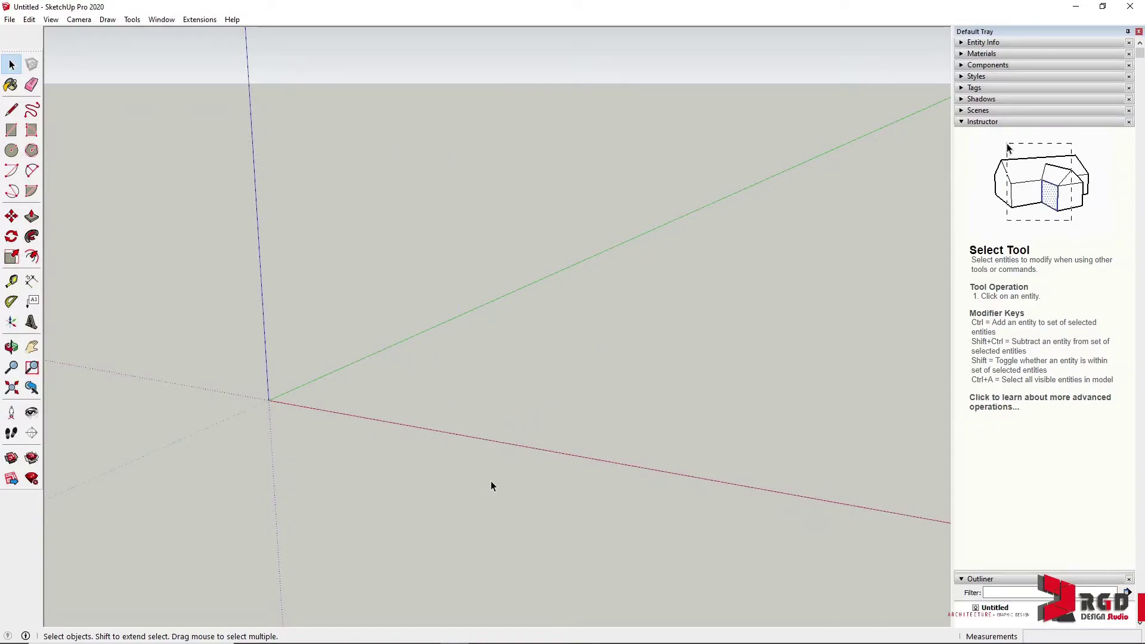
# Step: Draw a 5000 × 5000 mm square on the ground plane with its first corner at the origin
pyautogui.click(12, 130)
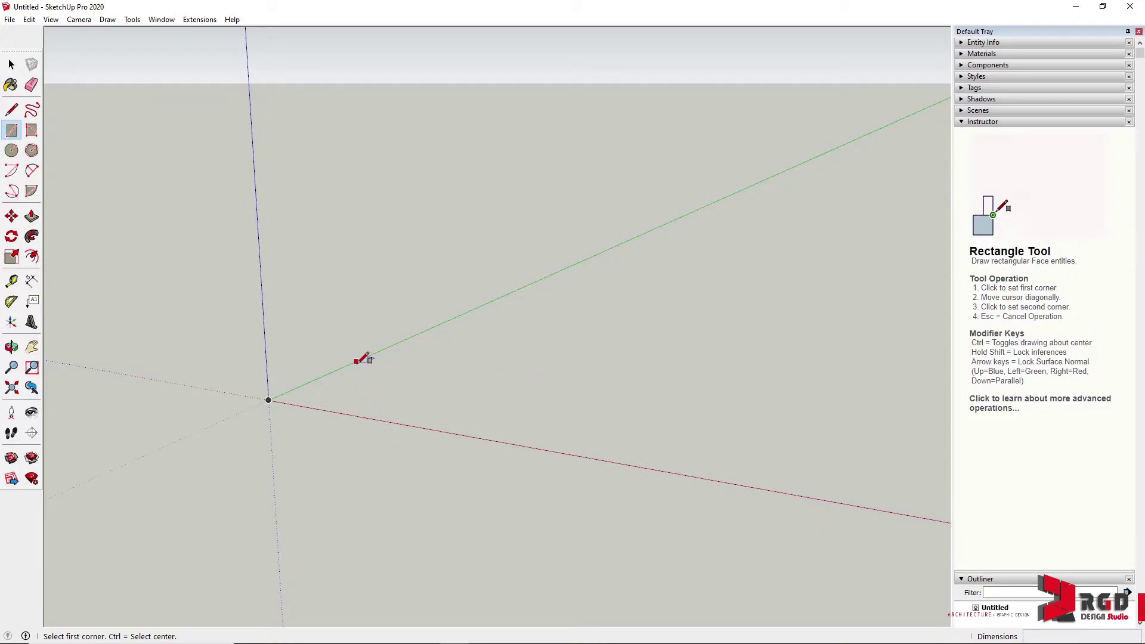
pyautogui.click(268, 399)
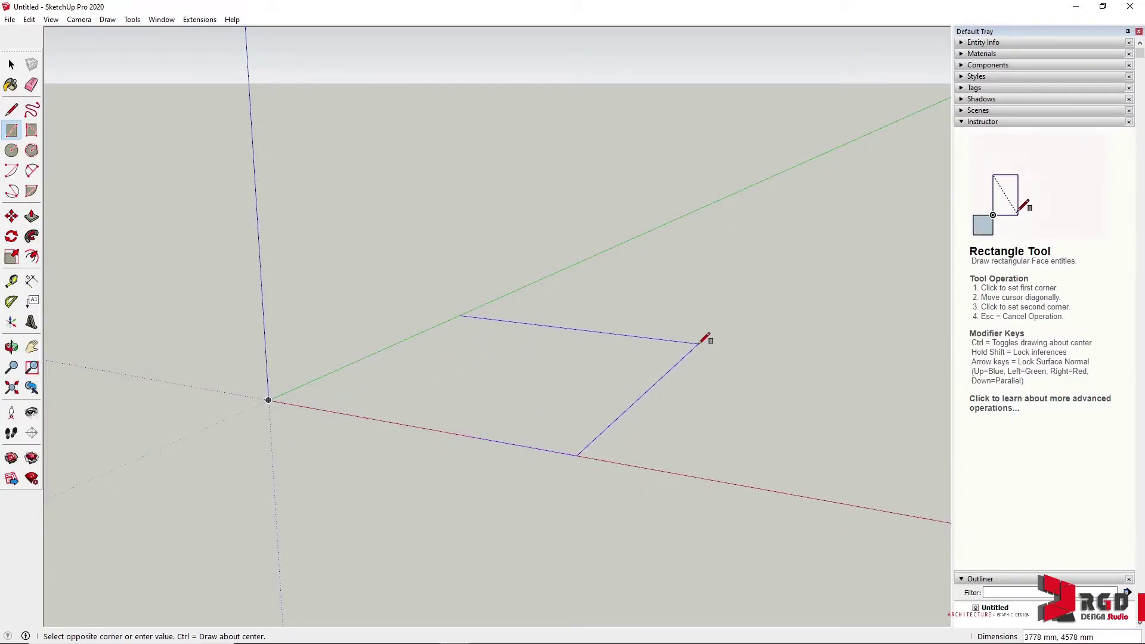
pyautogui.write('50')
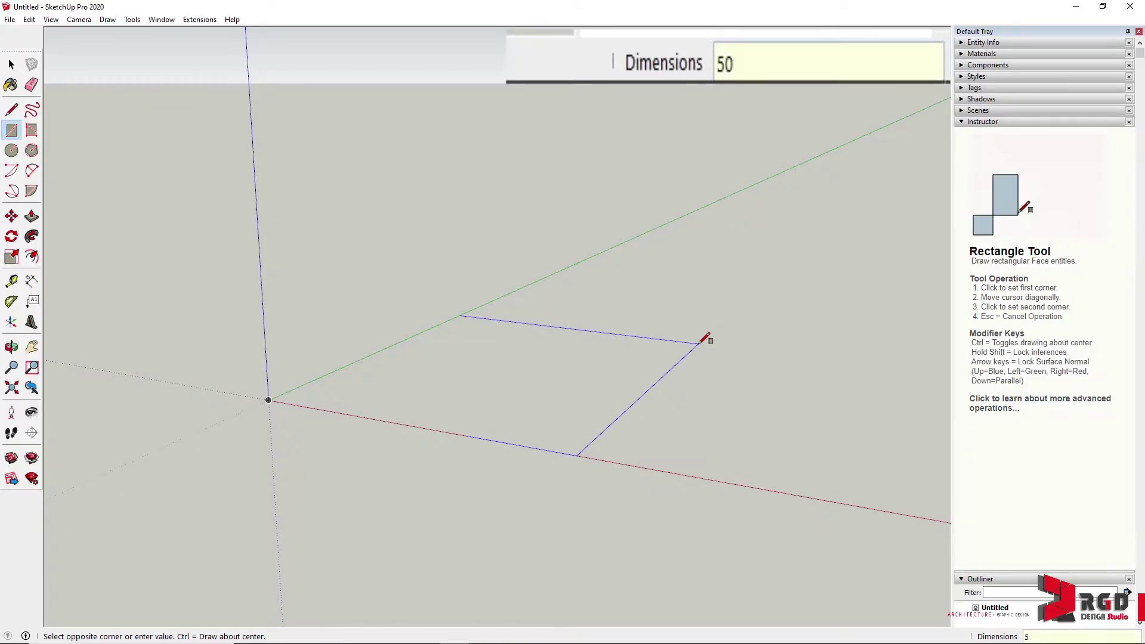
pyautogui.write('00,5000')
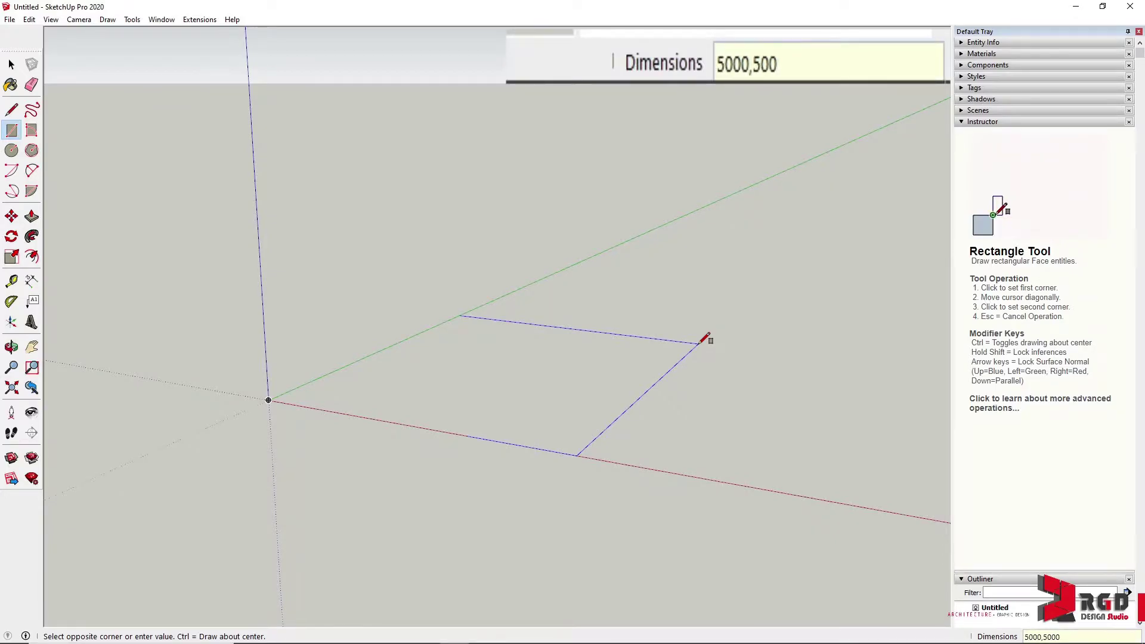
pyautogui.press('Return')
pyautogui.moveTo(789, 338); pyautogui.dragTo(707, 330, button='middle')
pyautogui.moveTo(330, 457); pyautogui.dragTo(605, 475, button='middle')
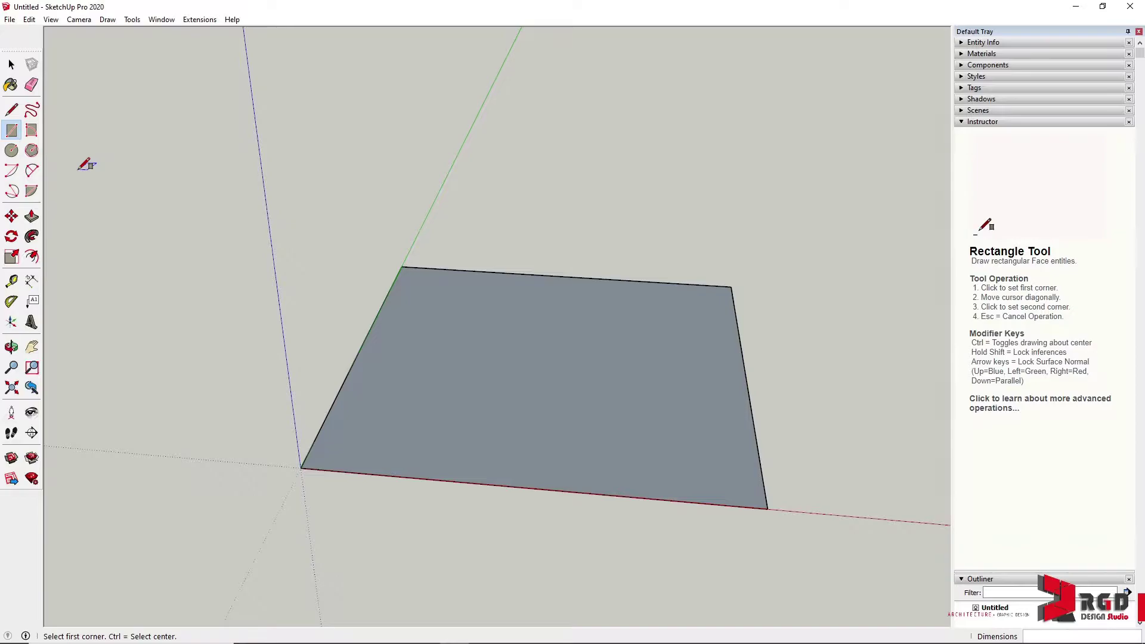
# Step: Push/Pull the square face upward 5000 mm to form a cube
pyautogui.click(32, 216)
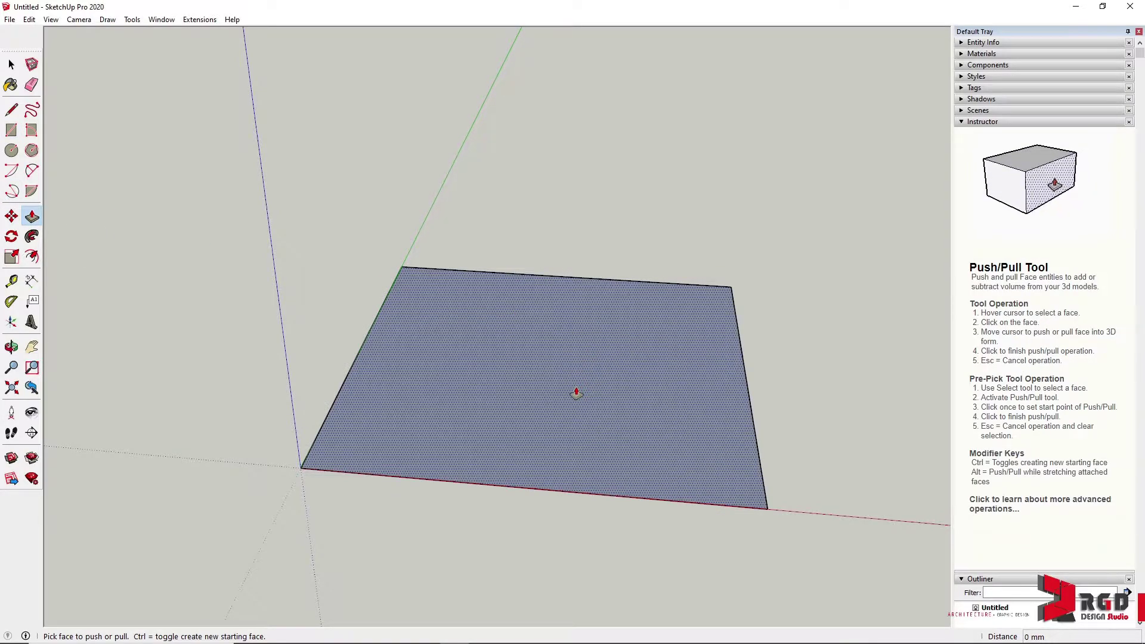
pyautogui.click(577, 394)
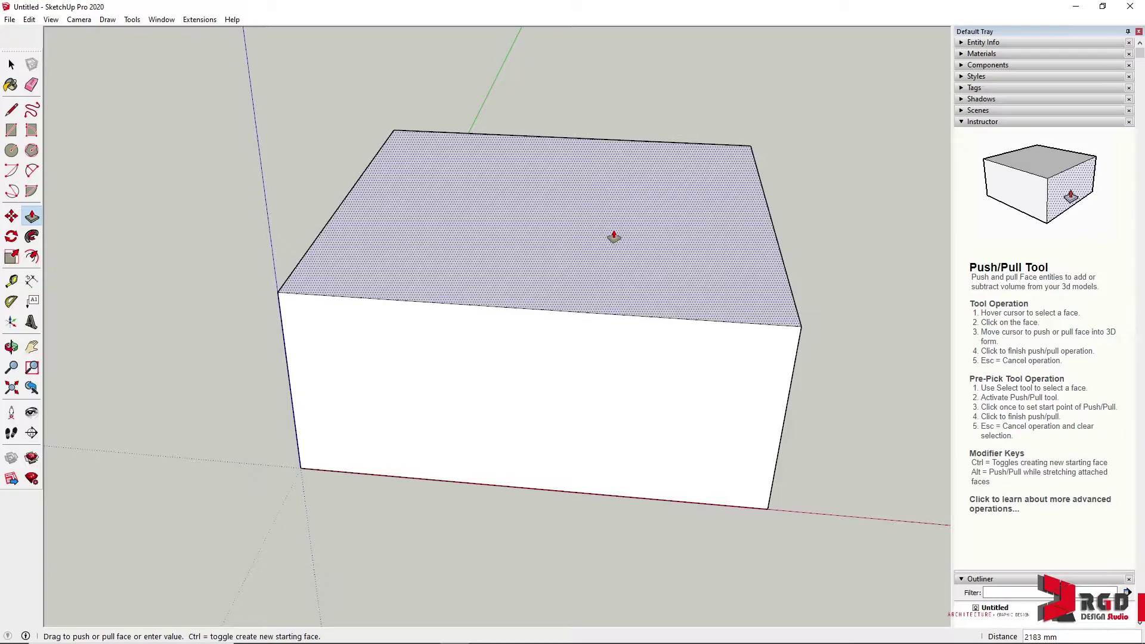
pyautogui.write('5')
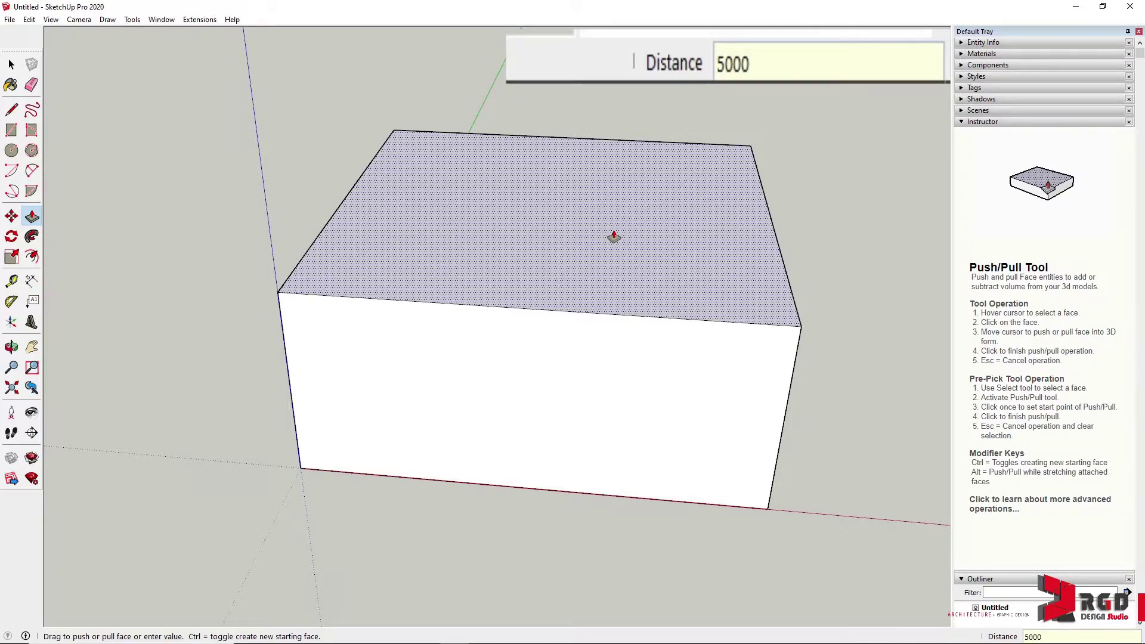
pyautogui.write('000')
pyautogui.press('Return')
pyautogui.scroll(-4, 615, 237)
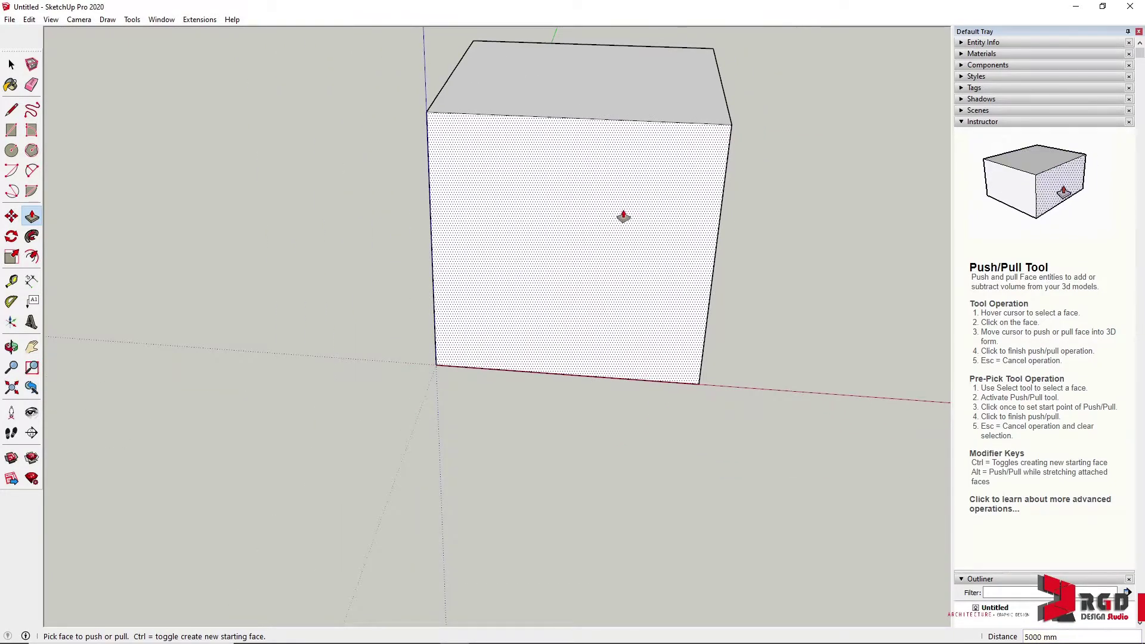
pyautogui.moveTo(748, 220); pyautogui.dragTo(555, 232, button='middle')
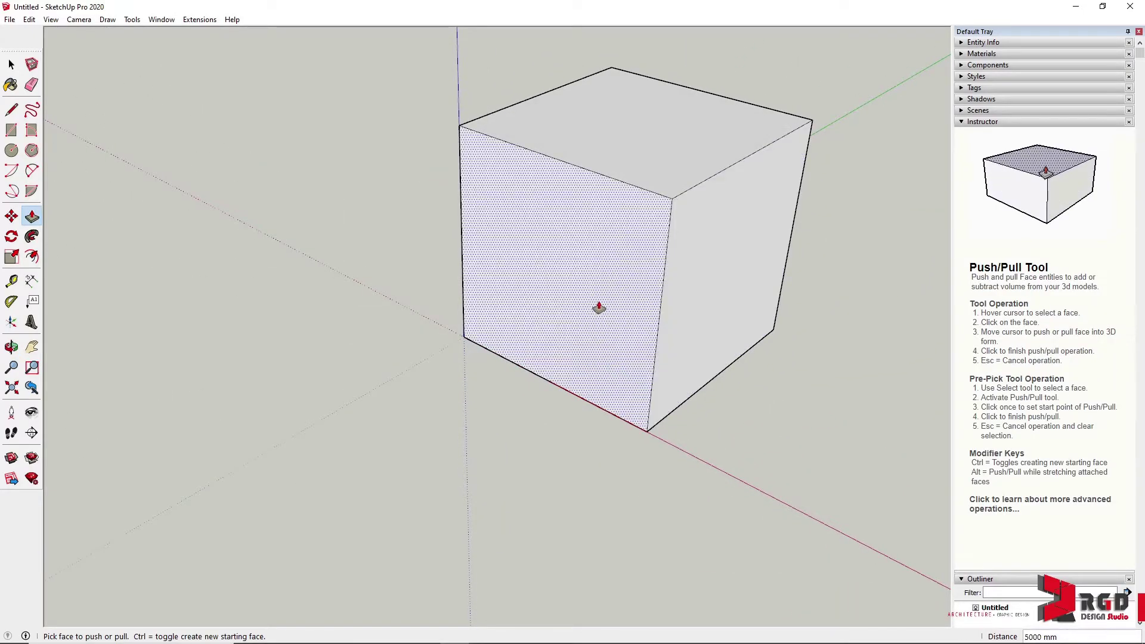
pyautogui.scroll(3, 792, 385)
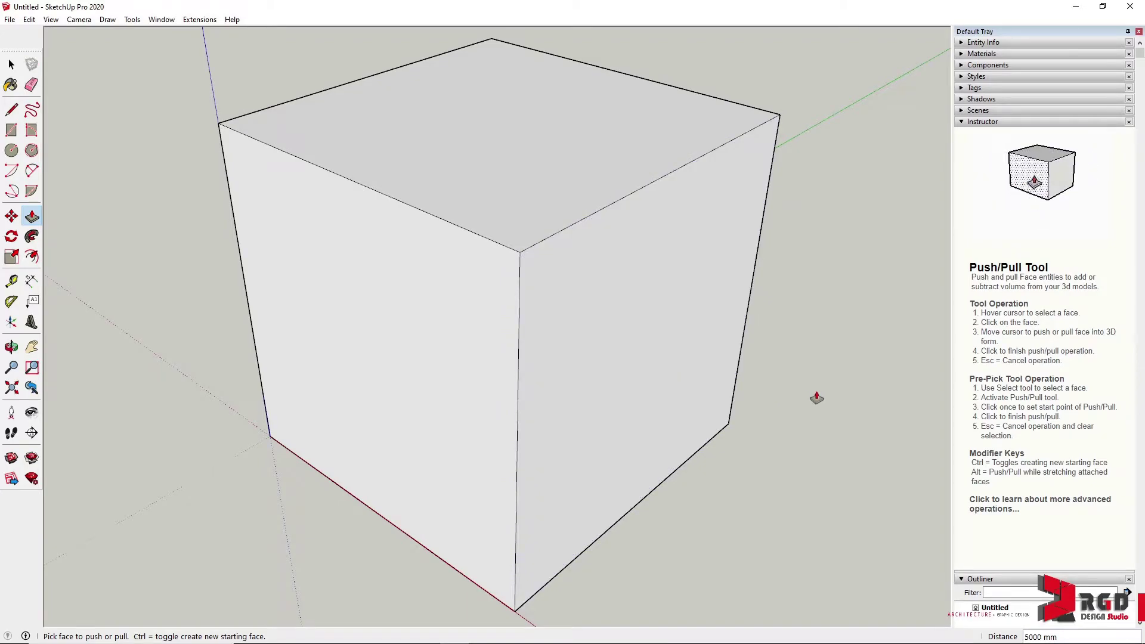
# Step: Divide the cube's red-axis side face with a vertical line between edge midpoints and a horizontal line from its midpoint to the near vertical edge
pyautogui.press('l')
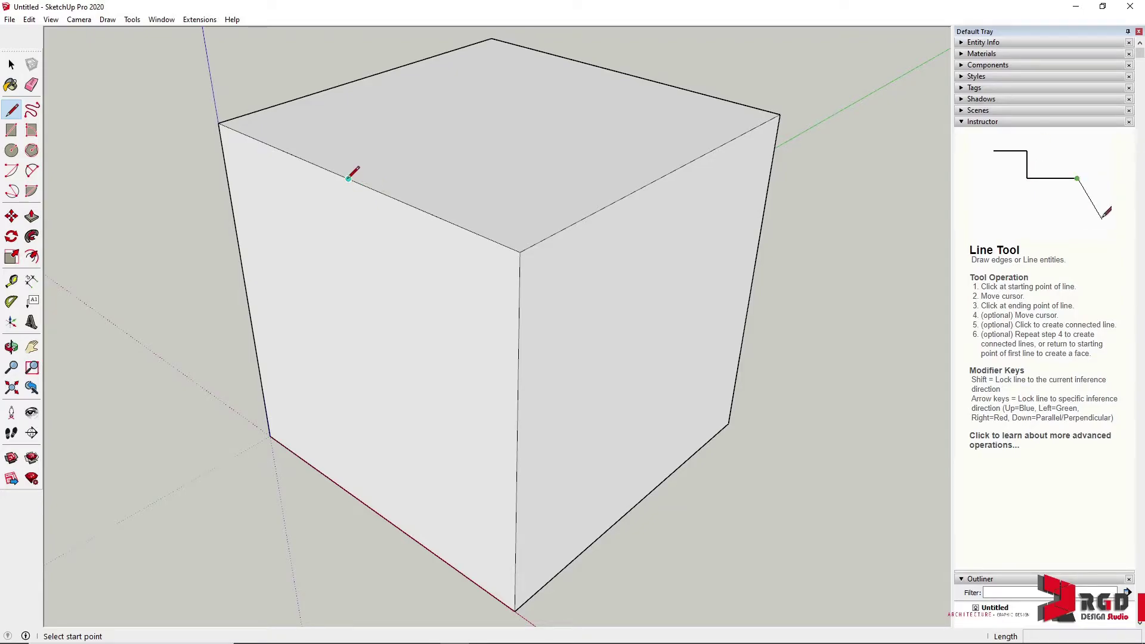
pyautogui.click(349, 178)
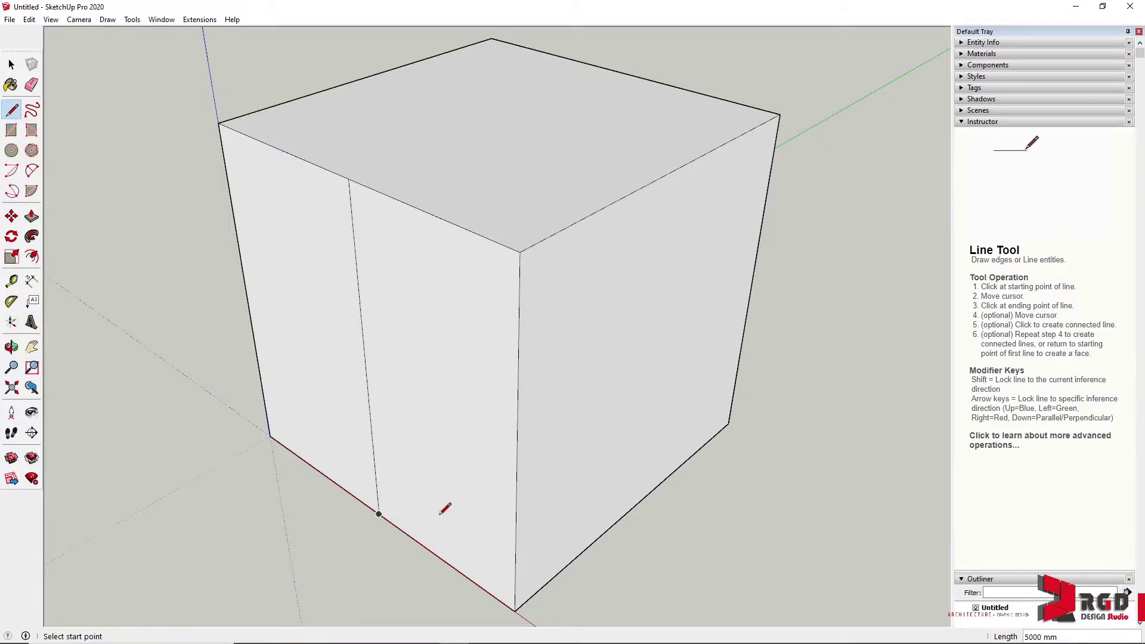
pyautogui.click(365, 365)
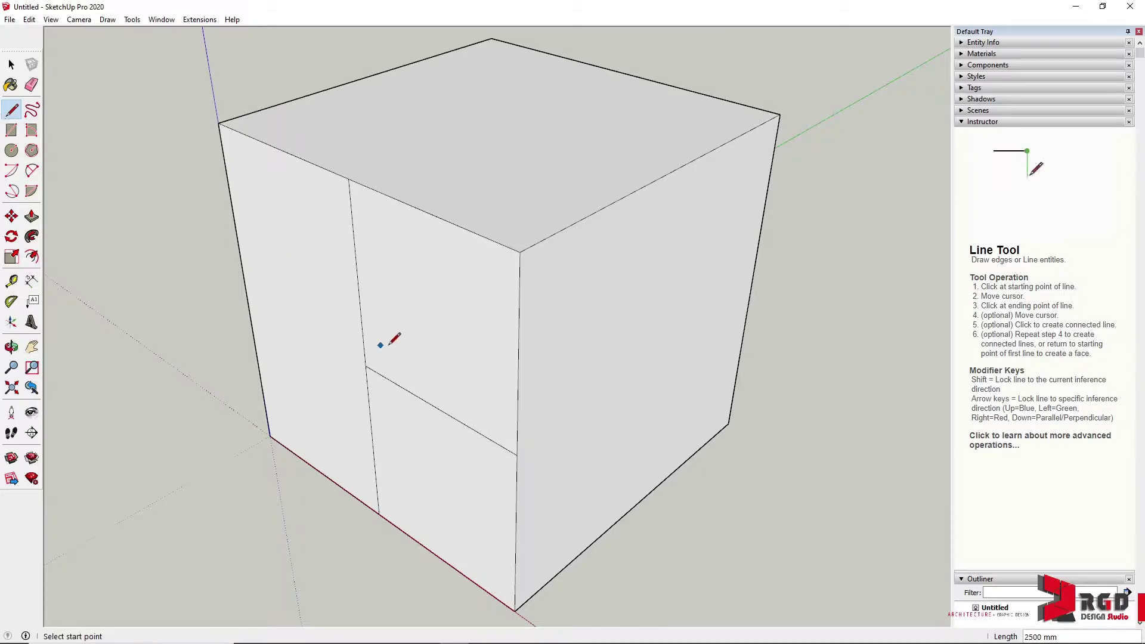
# Step: Push/Pull the upper quarter face beside the vertical edge 2000 mm into the cube
pyautogui.click(32, 216)
pyautogui.click(463, 291)
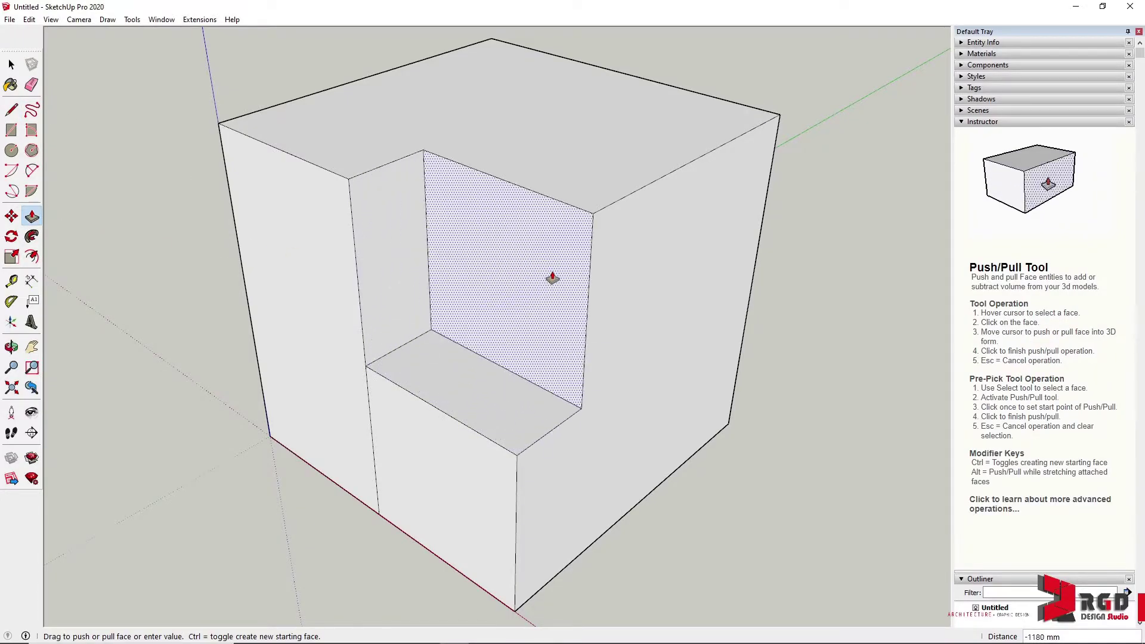
pyautogui.write('2000')
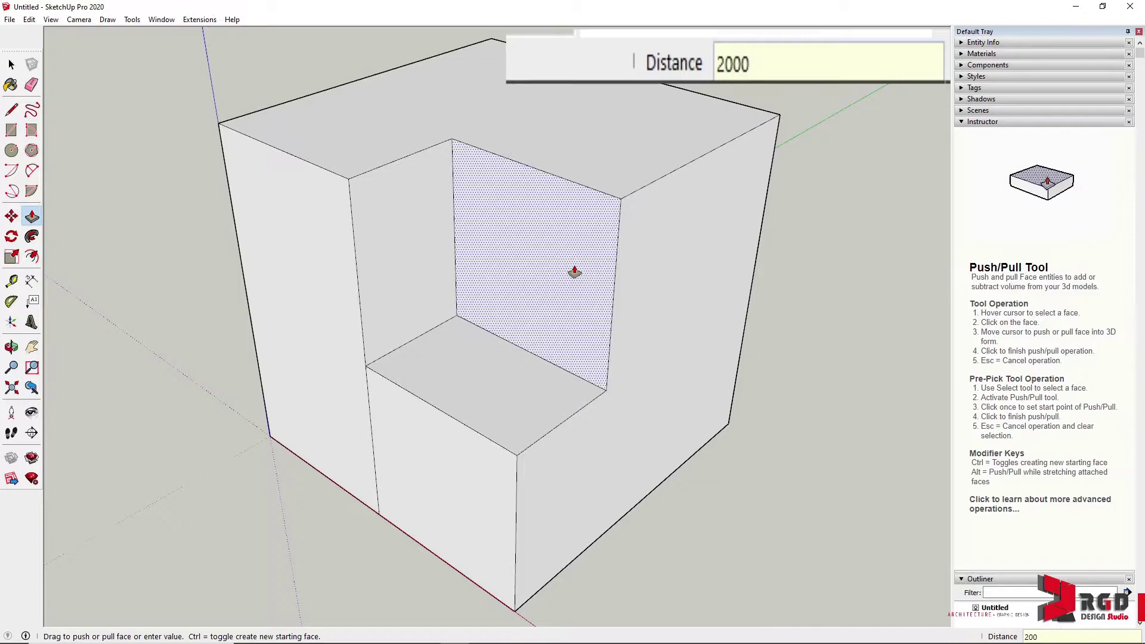
pyautogui.press('Return')
# Step: Erase the leftover vertical line below the recess on the cube's front face
pyautogui.moveTo(450, 307)
pyautogui.mouseDown(button='middle')
pyautogui.moveTo(494, 304)
pyautogui.moveTo(437, 187)
pyautogui.mouseUp(button='middle')
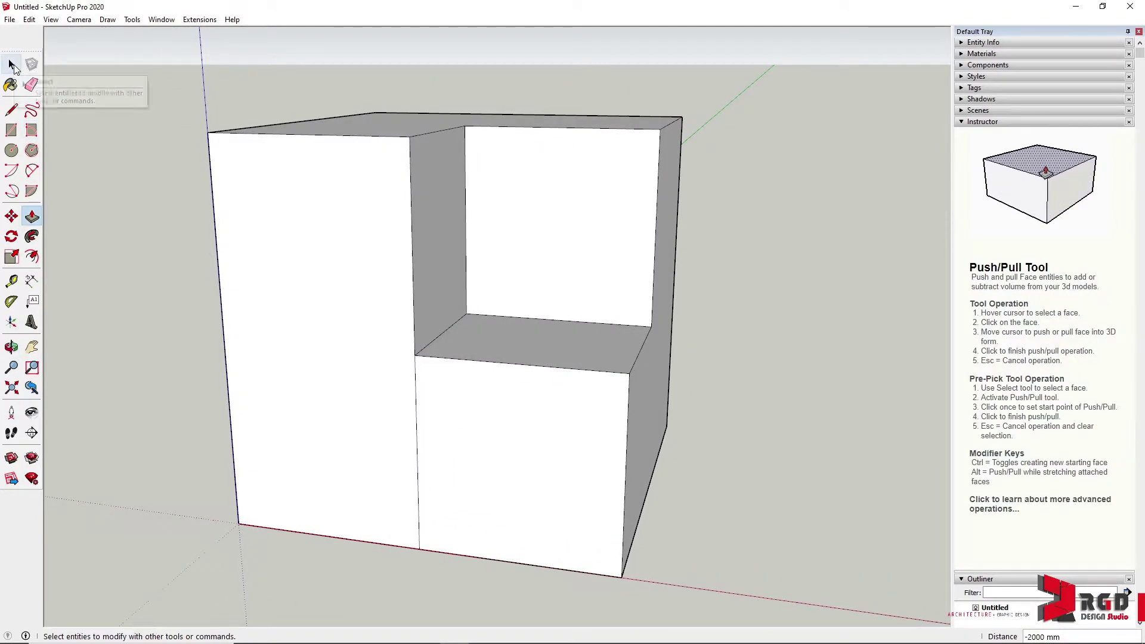
pyautogui.click(32, 86)
pyautogui.click(417, 460)
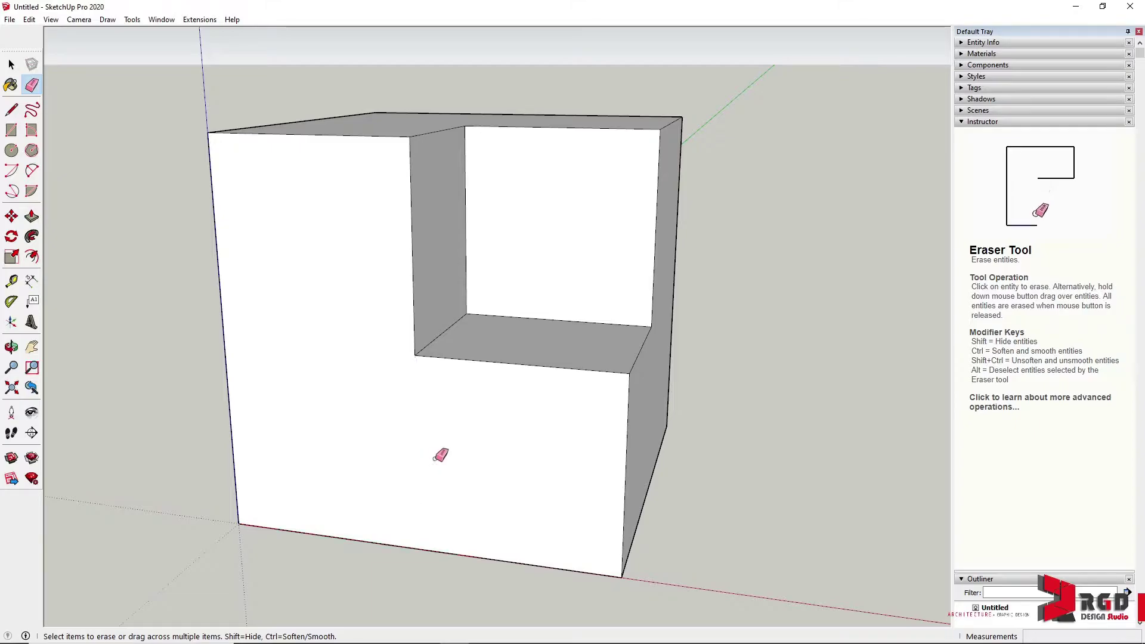
# Step: Draw a diagonal line on the front face from its upper outer corner to the recess's inner lower corner
pyautogui.moveTo(820, 491)
pyautogui.mouseDown(button='middle')
pyautogui.moveTo(746, 539)
pyautogui.moveTo(823, 499)
pyautogui.moveTo(811, 495)
pyautogui.mouseUp(button='middle')
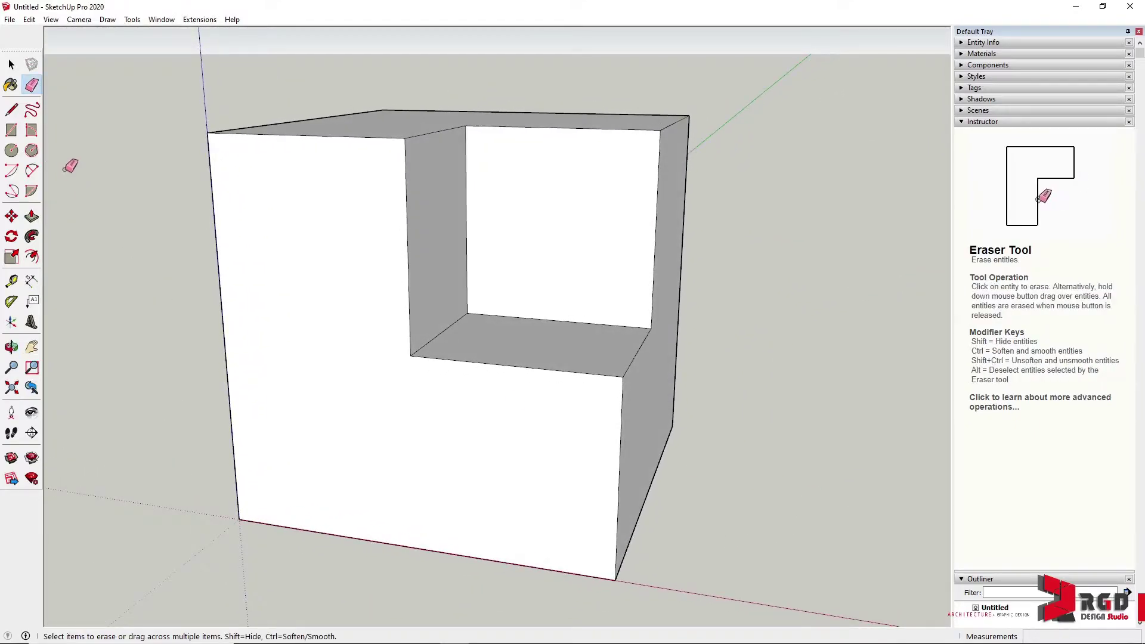
pyautogui.click(12, 109)
pyautogui.click(207, 132)
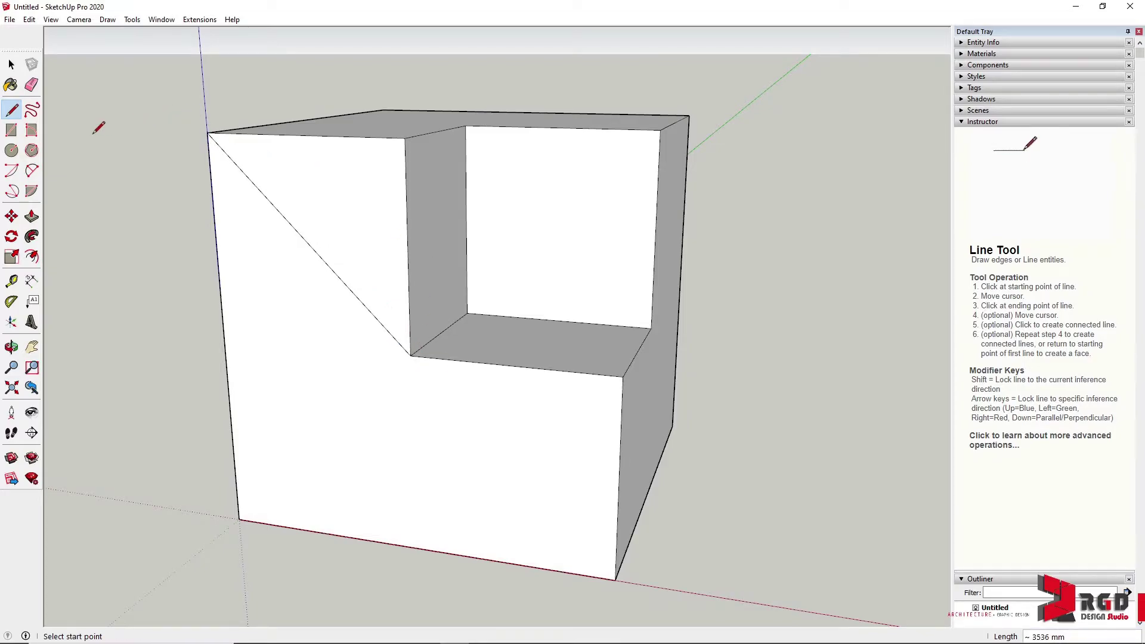
# Step: Push/Pull the triangle above the diagonal back 2000 mm to the recess's rear face and erase the leftover vertical edge there
pyautogui.click(32, 215)
pyautogui.click(366, 200)
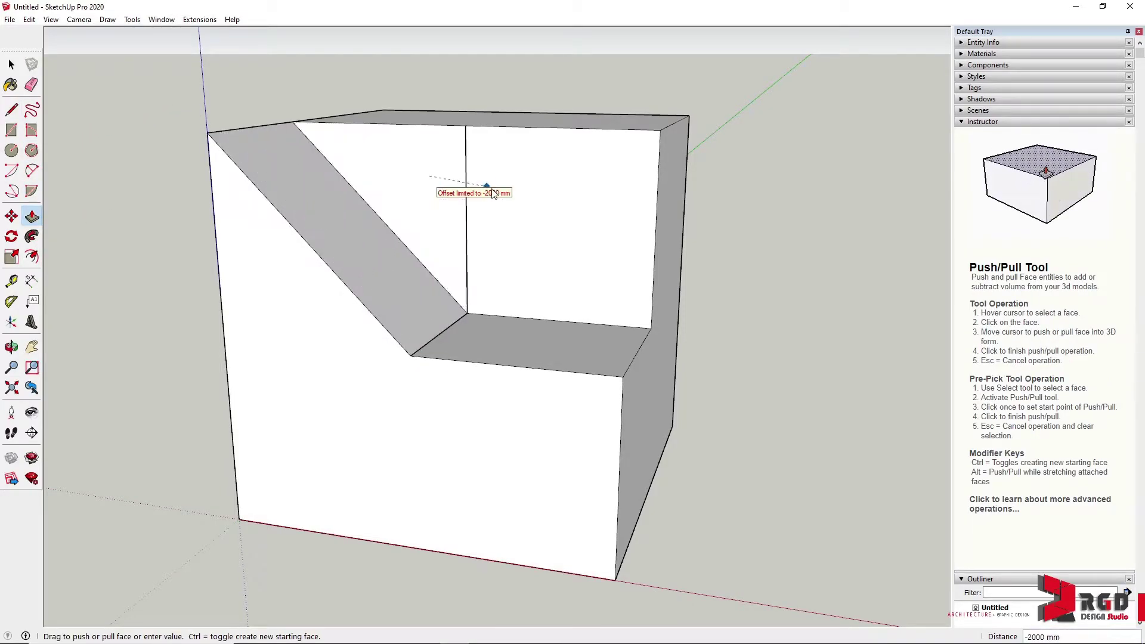
pyautogui.click(533, 203)
pyautogui.click(32, 85)
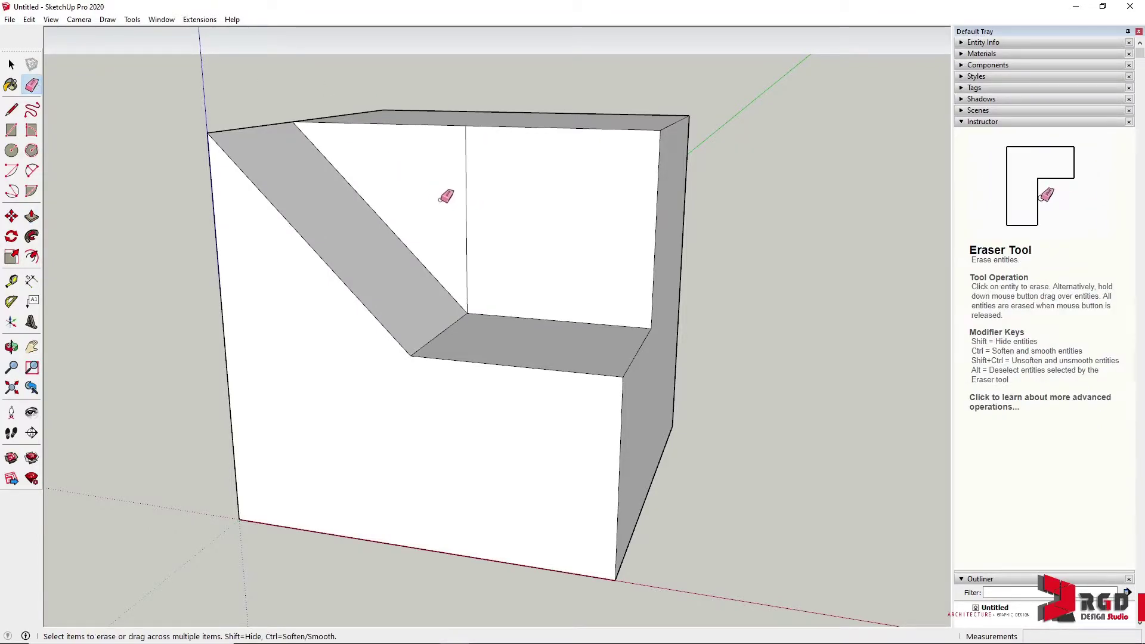
pyautogui.click(465, 226)
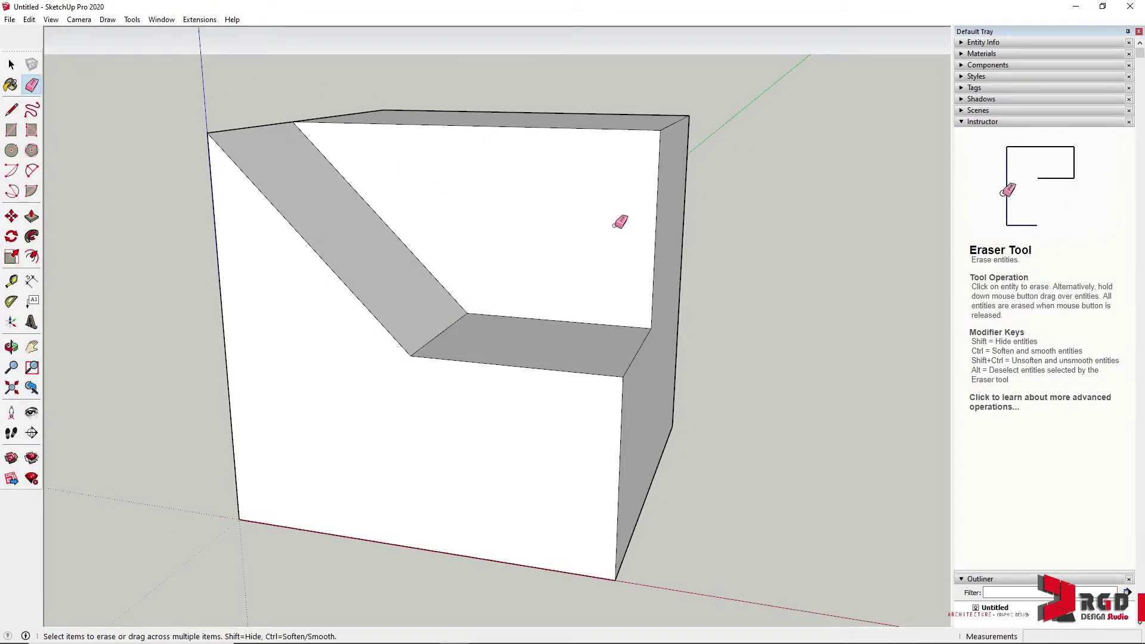
# Step: Draw a circle of about 834 mm radius on the recess's rear face, aligned with the side edge's midpoint
pyautogui.press('o')
pyautogui.moveTo(823, 271)
pyautogui.mouseDown()
pyautogui.moveTo(606, 330)
pyautogui.moveTo(691, 415)
pyautogui.moveTo(756, 388)
pyautogui.mouseUp()
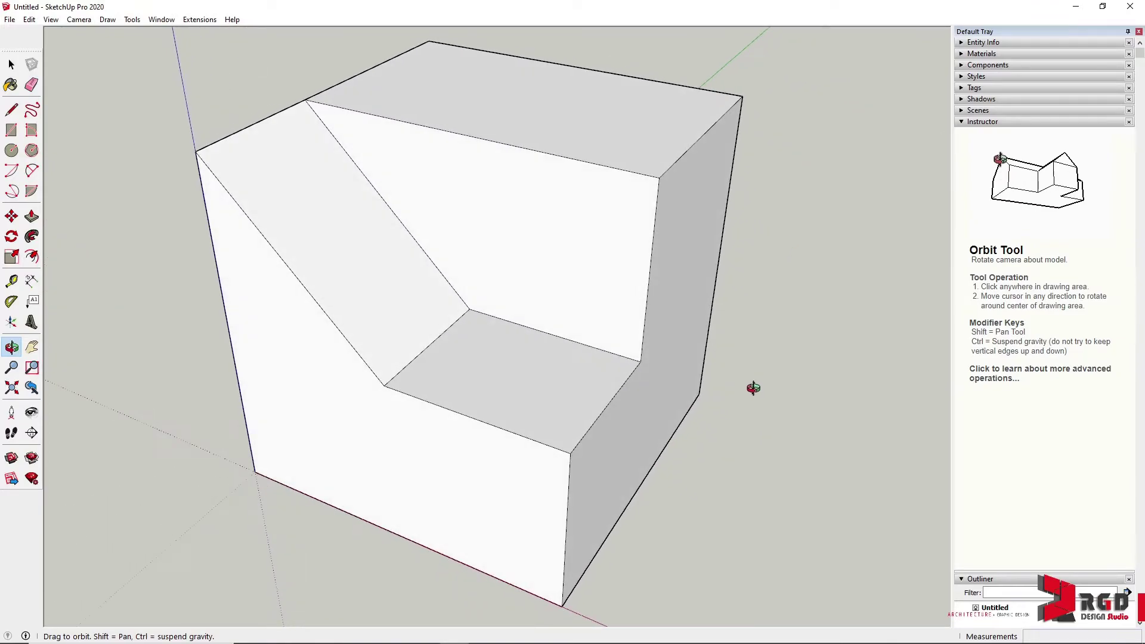
pyautogui.press('e')
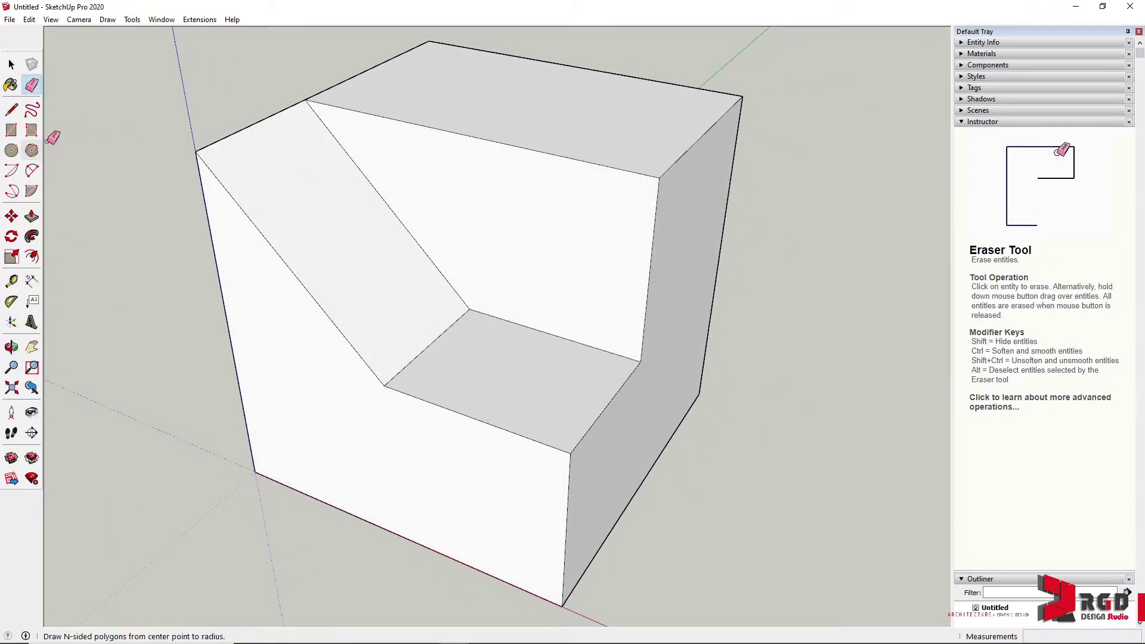
pyautogui.click(11, 151)
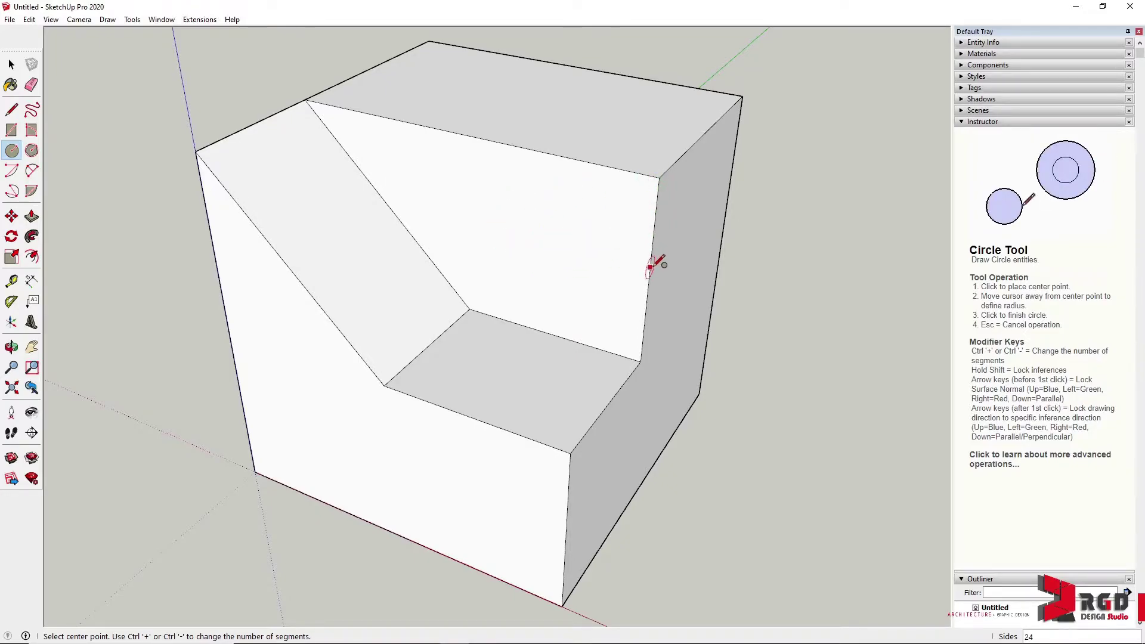
pyautogui.click(534, 244)
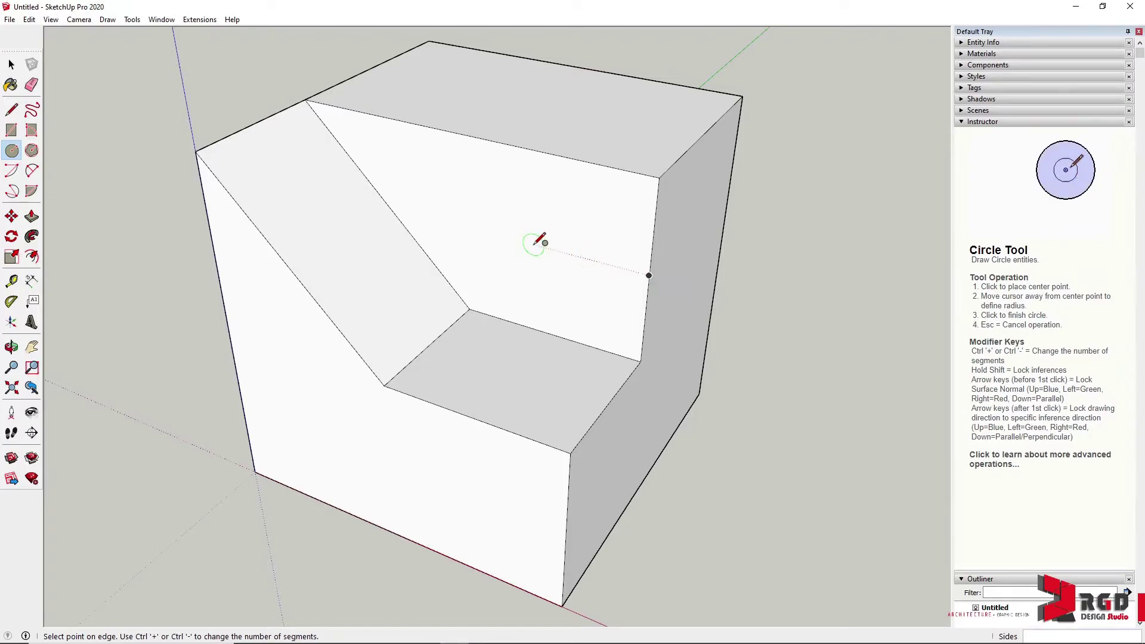
pyautogui.click(588, 281)
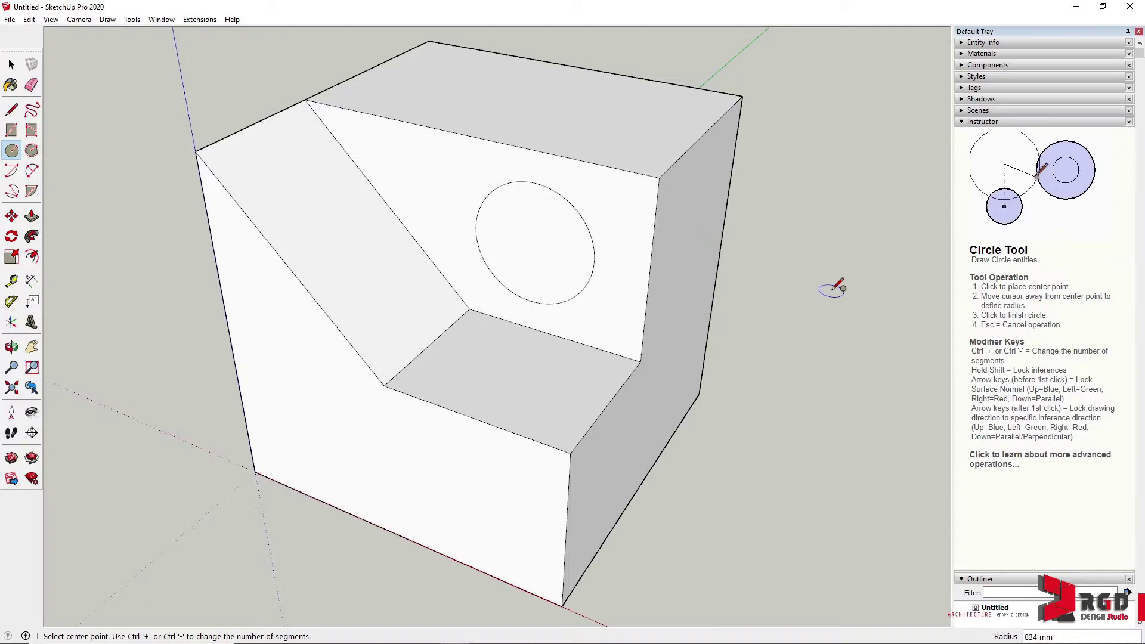
# Step: Push/Pull the circle through the full thickness of the block to cut a round hole
pyautogui.click(32, 216)
pyautogui.click(508, 253)
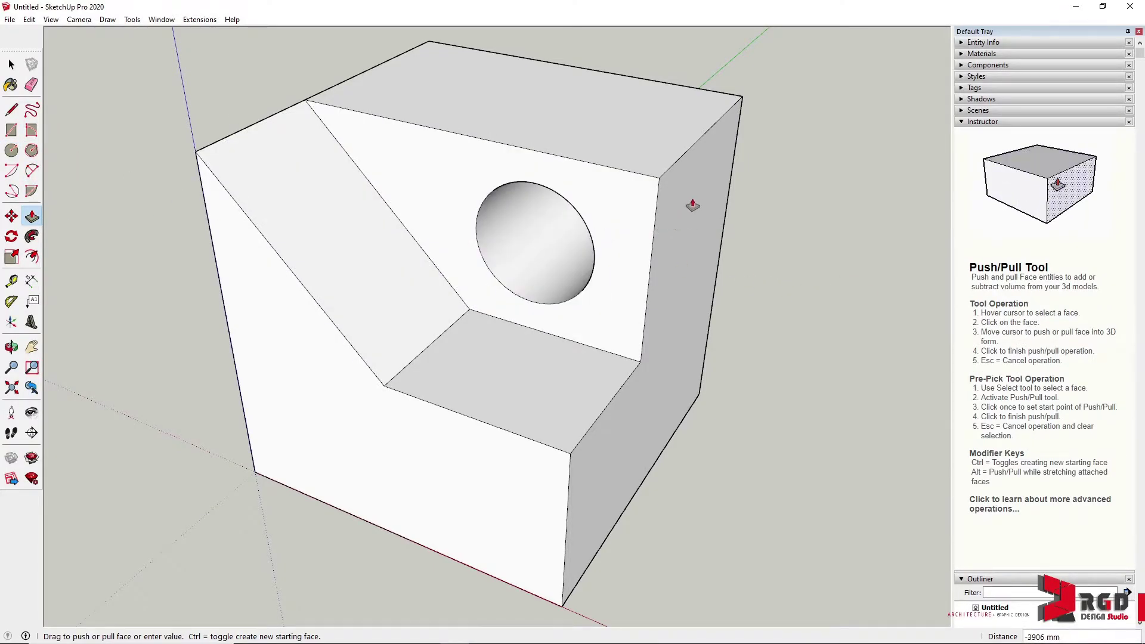
pyautogui.click(726, 213)
# Step: Draw a 2-point arc of 1250 mm radius across the front face's upper corner, tangent to both edges
pyautogui.moveTo(757, 248); pyautogui.dragTo(543, 218, button='middle')
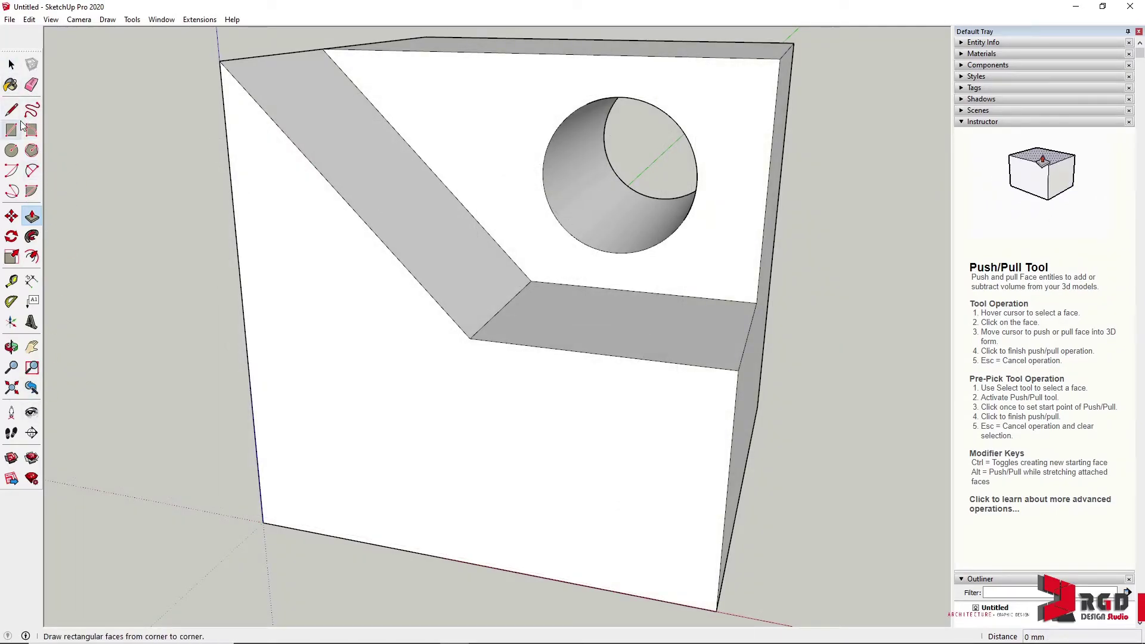
pyautogui.click(32, 171)
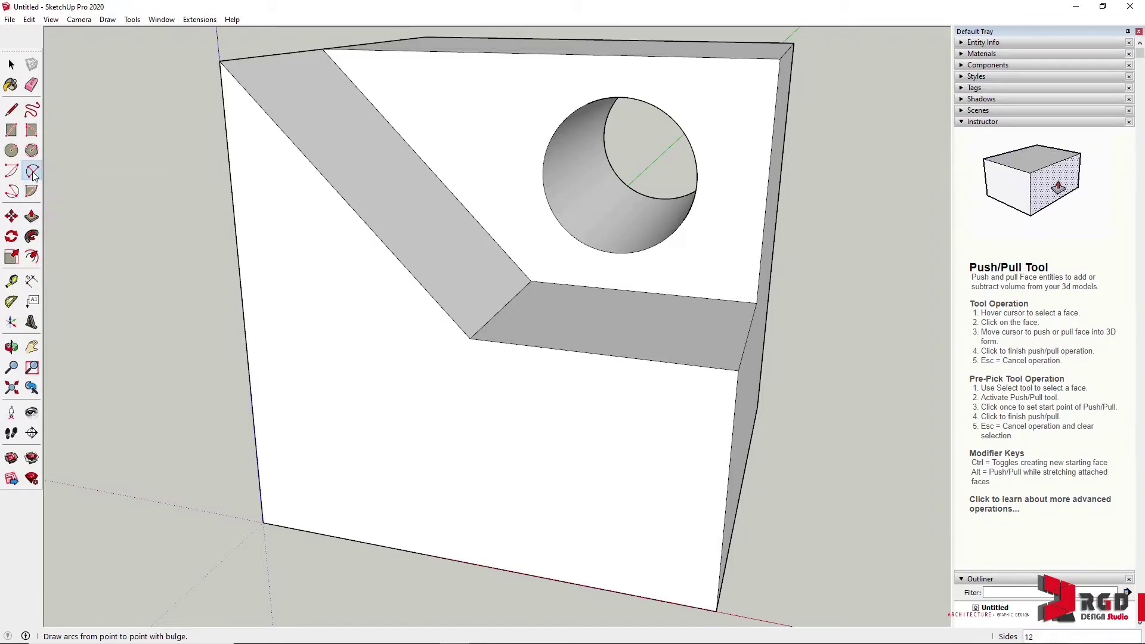
pyautogui.click(599, 353)
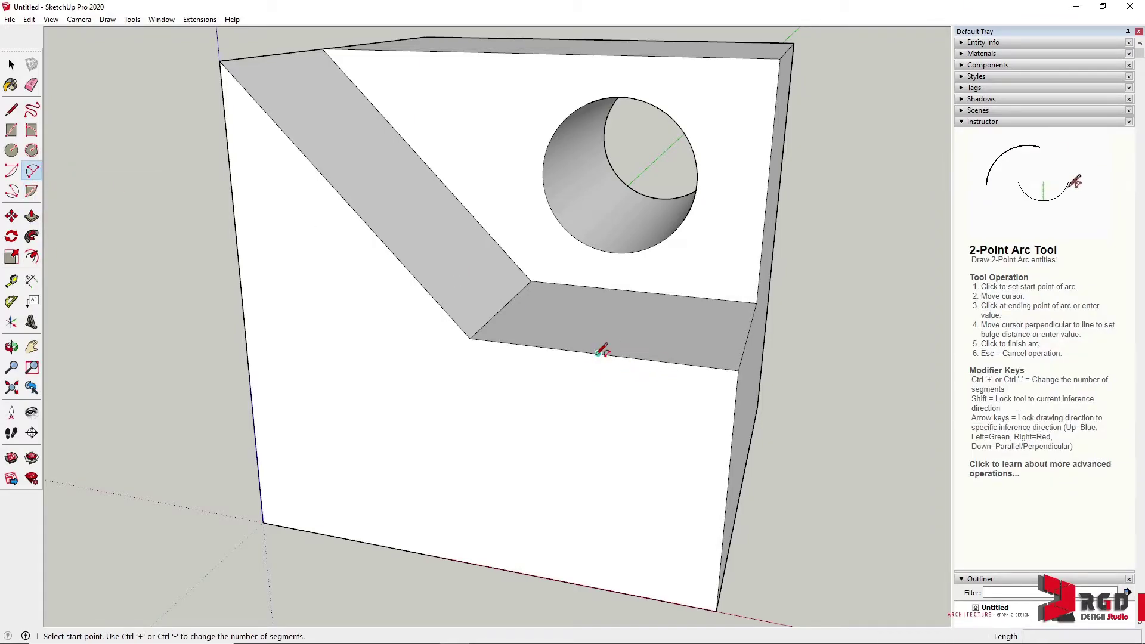
pyautogui.click(726, 496)
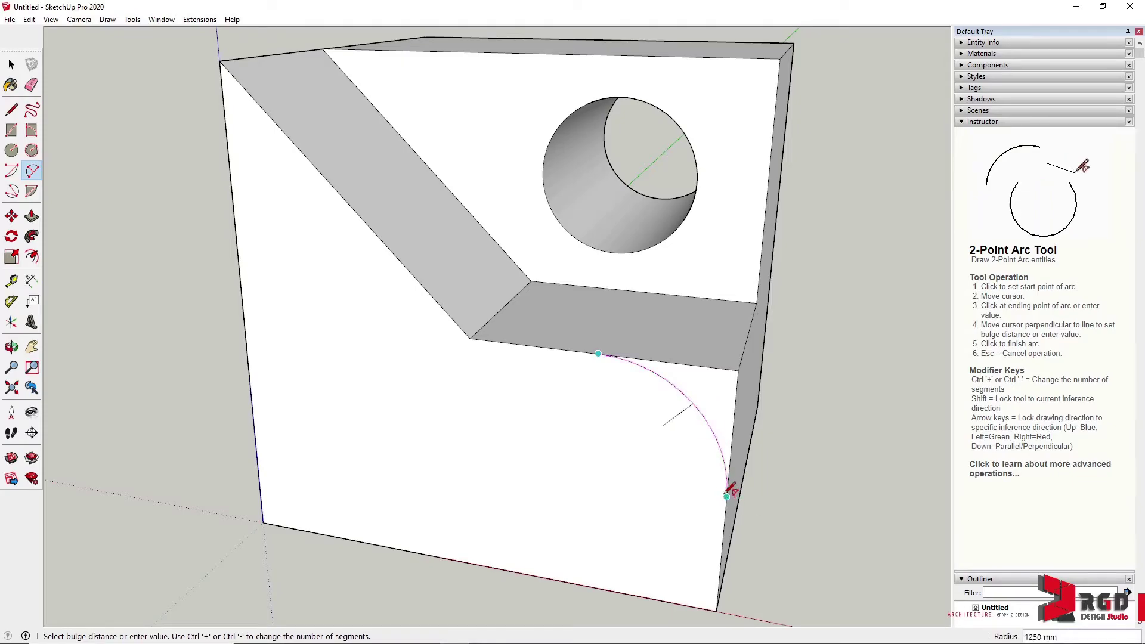
pyautogui.click(709, 408)
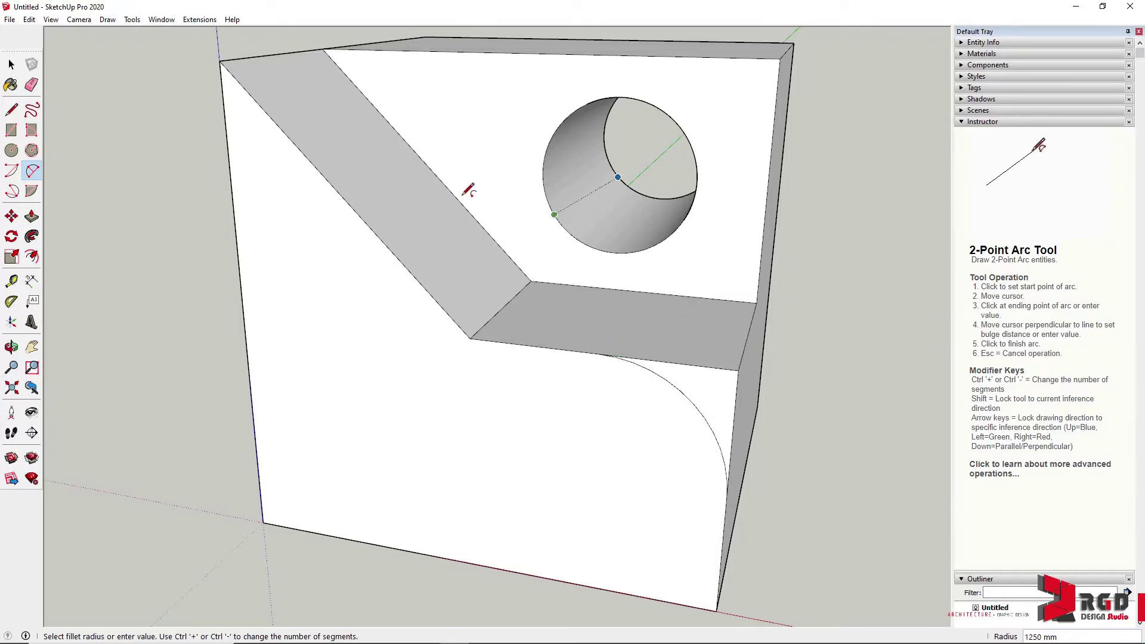
# Step: Push/Pull the corner face outside the arc partway into the block to round the corner
pyautogui.click(32, 216)
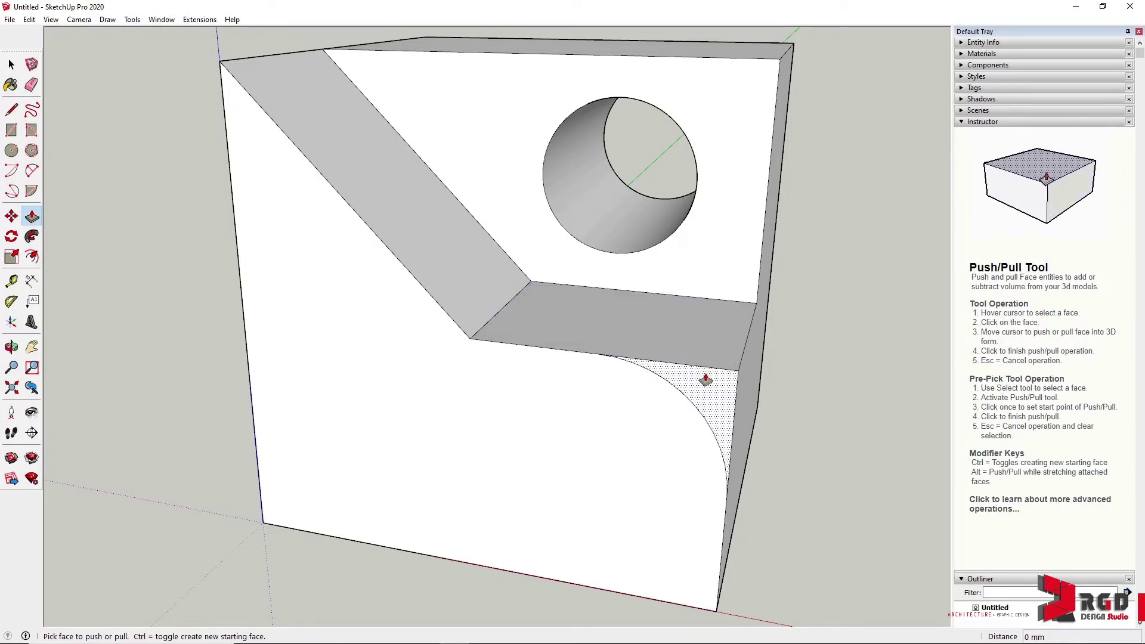
pyautogui.click(705, 379)
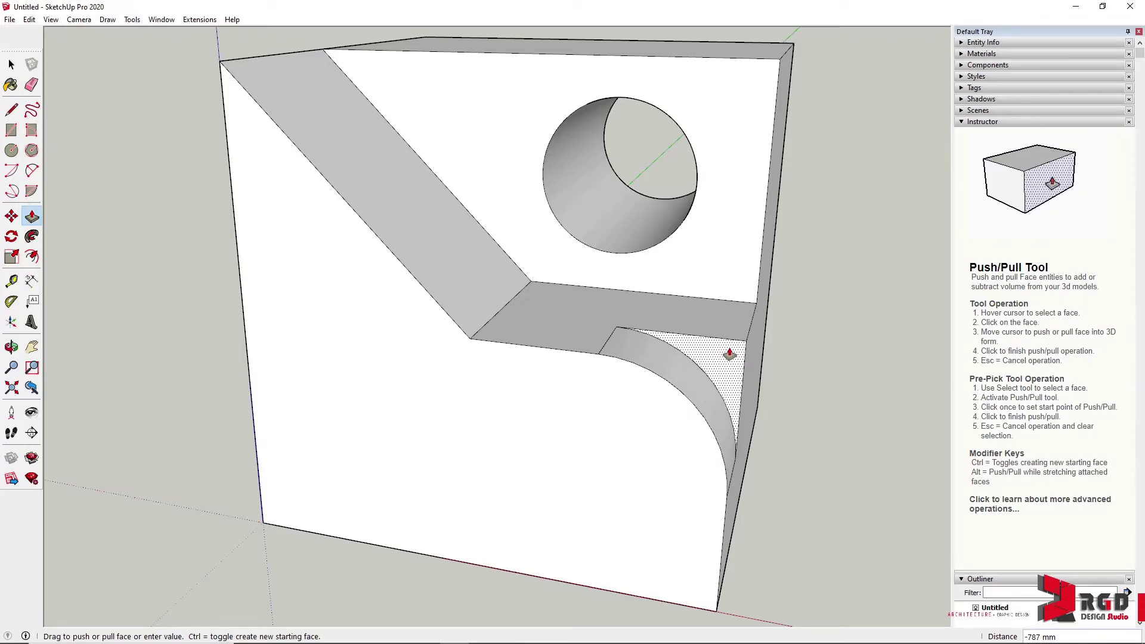
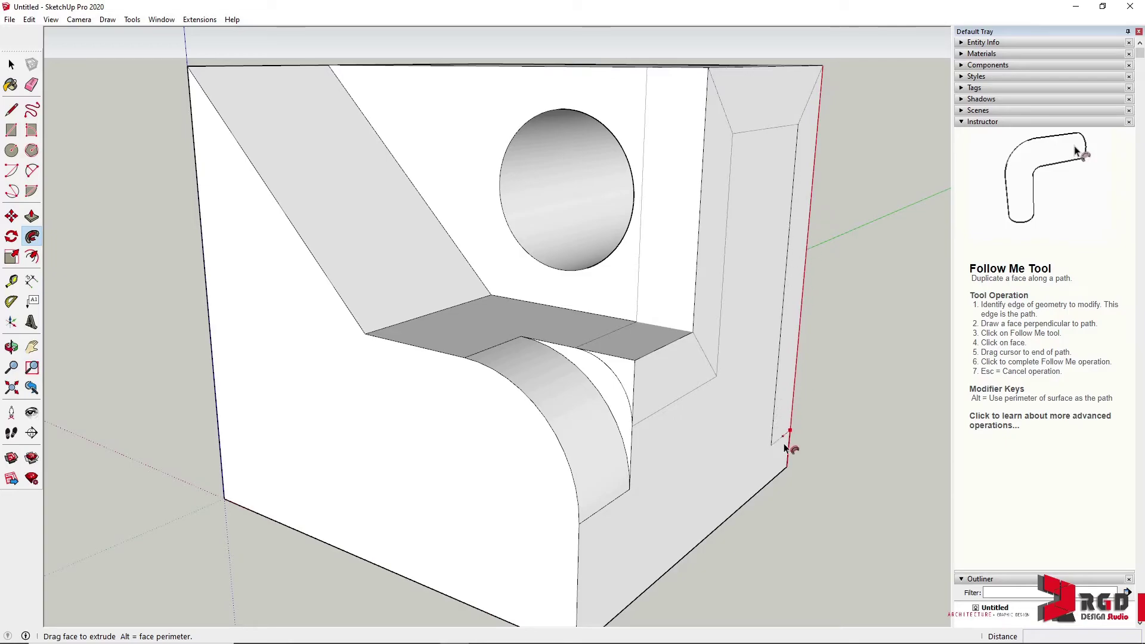
# Step: Try to sweep the small arc corner profile by hand along the side face's edges with Follow Me
pyautogui.moveTo(812, 443); pyautogui.dragTo(718, 411, button='middle')
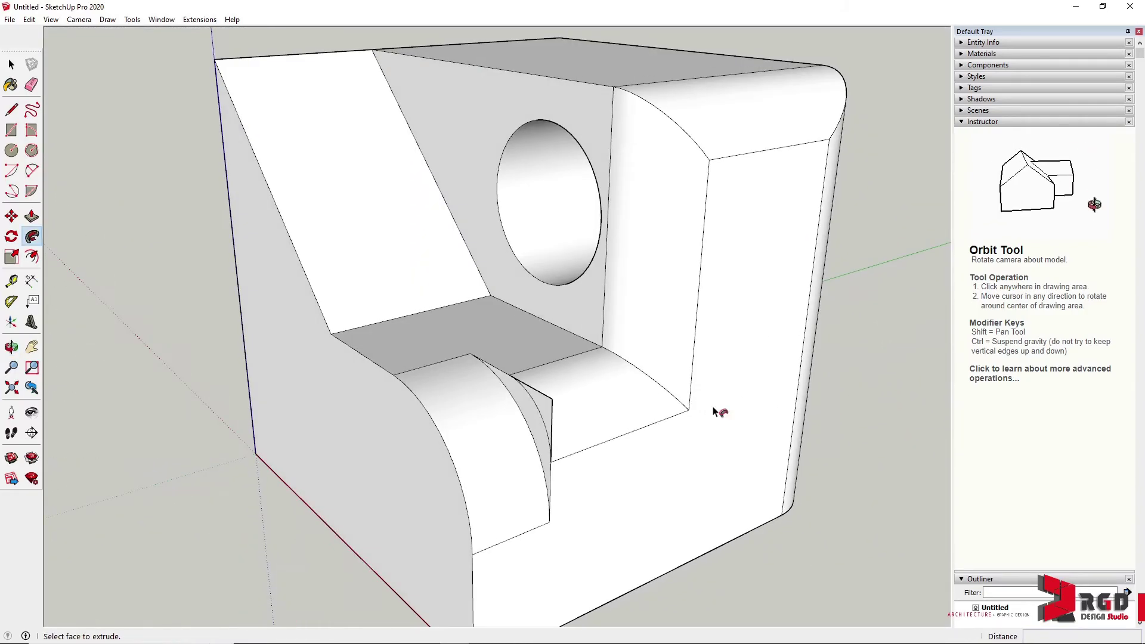
pyautogui.click(720, 439)
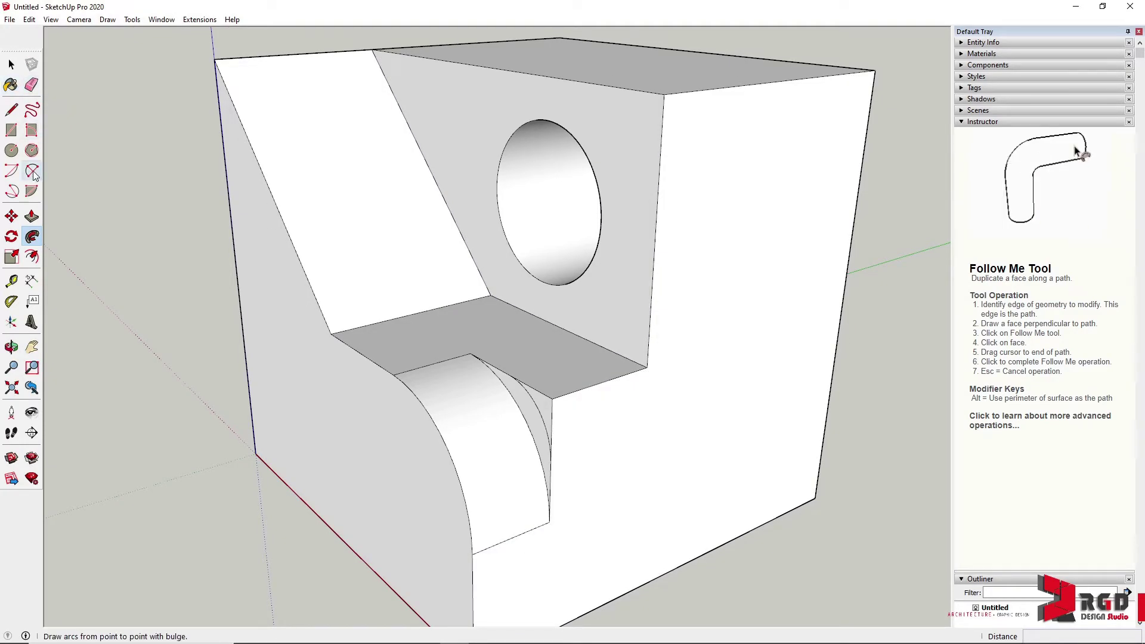
# Step: Select the side face's top, rear, recess and ledge edges as a path and sweep the arc corner profile along them with Follow Me
pyautogui.click(11, 64)
pyautogui.moveTo(786, 179); pyautogui.dragTo(846, 185, button='middle')
pyautogui.moveTo(842, 137); pyautogui.dragTo(843, 137)
pyautogui.moveTo(749, 47); pyautogui.dragTo(871, 571)
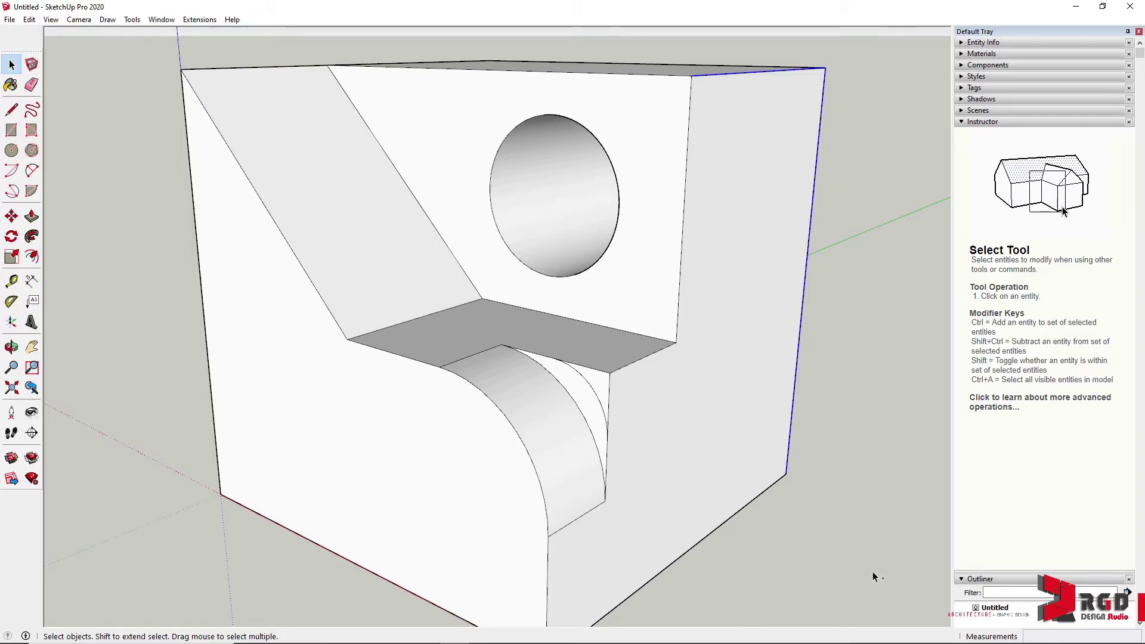
pyautogui.keyDown('ctrl'); pyautogui.click(684, 201); pyautogui.keyUp('ctrl')
pyautogui.keyDown('ctrl'); pyautogui.click(631, 363); pyautogui.keyUp('ctrl')
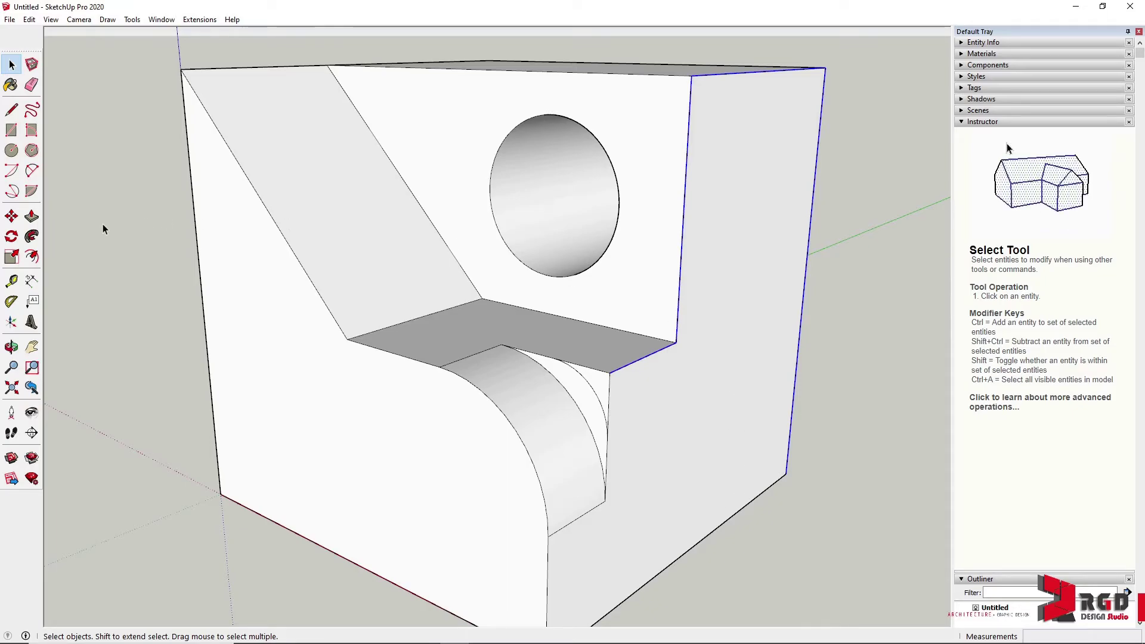
pyautogui.click(33, 236)
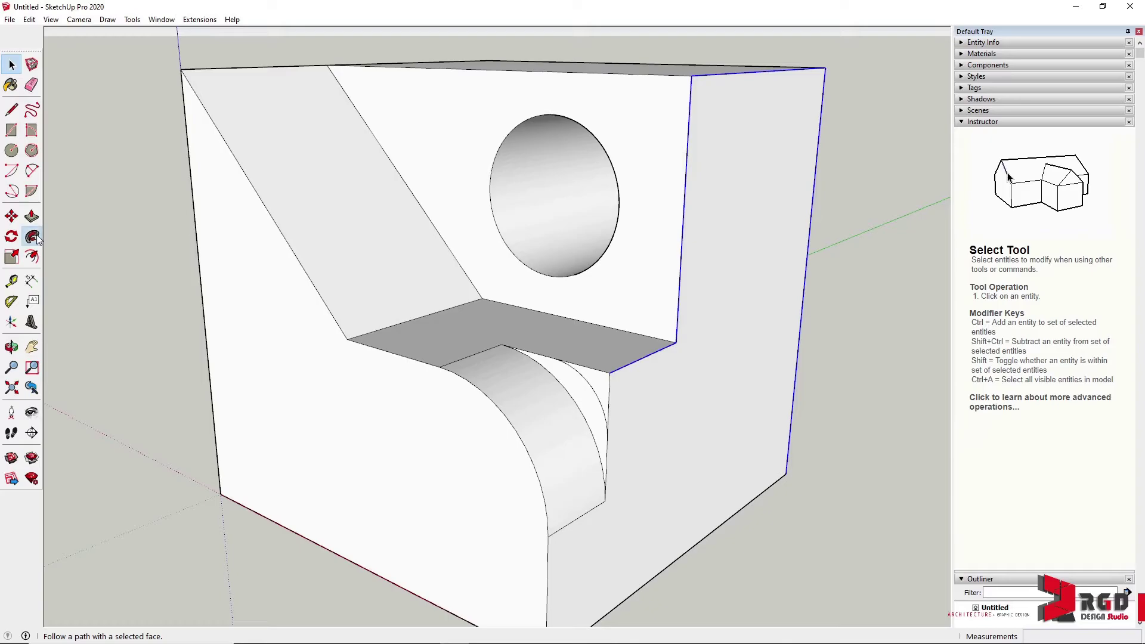
pyautogui.click(598, 386)
pyautogui.moveTo(861, 365)
pyautogui.mouseDown(button='middle')
pyautogui.moveTo(439, 306)
pyautogui.moveTo(462, 350)
pyautogui.moveTo(813, 431)
pyautogui.moveTo(523, 299)
pyautogui.moveTo(494, 319)
pyautogui.mouseUp(button='middle')
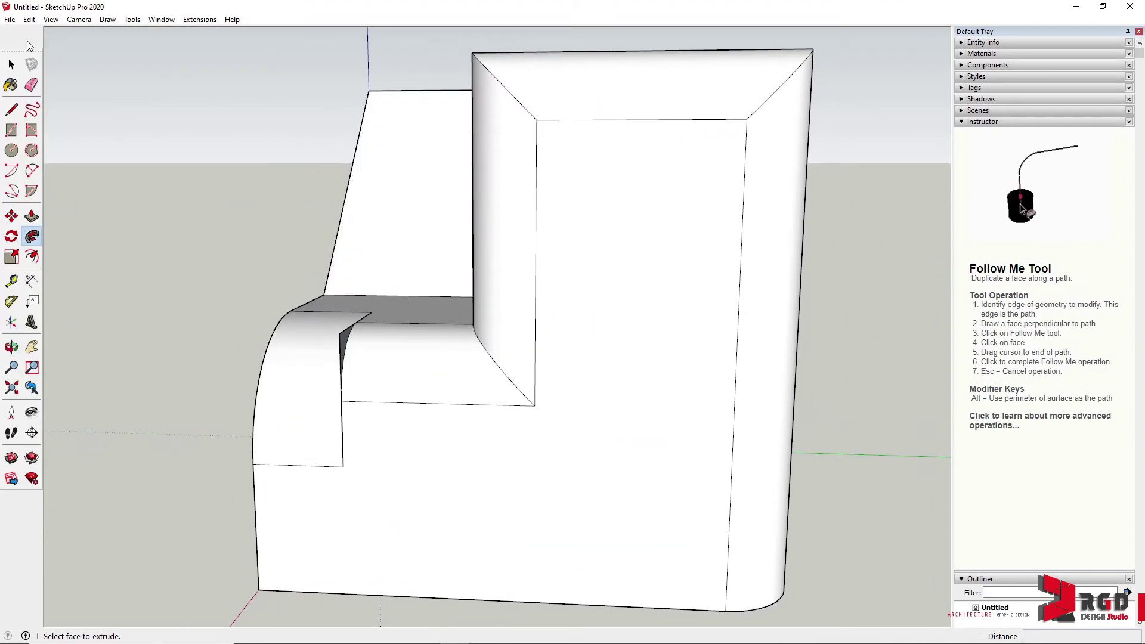
# Step: Window-select the edges around the upper part of the rounded side face and orbit to check what is included
pyautogui.click(32, 86)
pyautogui.moveTo(297, 261)
pyautogui.mouseDown(button='middle')
pyautogui.moveTo(146, 220)
pyautogui.moveTo(311, 329)
pyautogui.moveTo(266, 322)
pyautogui.moveTo(571, 432)
pyautogui.mouseUp(button='middle')
pyautogui.moveTo(376, 414)
pyautogui.mouseDown(button='middle')
pyautogui.moveTo(582, 416)
pyautogui.moveTo(728, 388)
pyautogui.moveTo(700, 299)
pyautogui.moveTo(762, 408)
pyautogui.moveTo(578, 401)
pyautogui.moveTo(587, 478)
pyautogui.moveTo(688, 509)
pyautogui.moveTo(719, 395)
pyautogui.moveTo(606, 422)
pyautogui.moveTo(701, 481)
pyautogui.moveTo(710, 468)
pyautogui.mouseUp(button='middle')
pyautogui.scroll(-3, 614, 422)
pyautogui.press('space')
pyautogui.moveTo(562, 107); pyautogui.dragTo(700, 316)
pyautogui.click(587, 131)
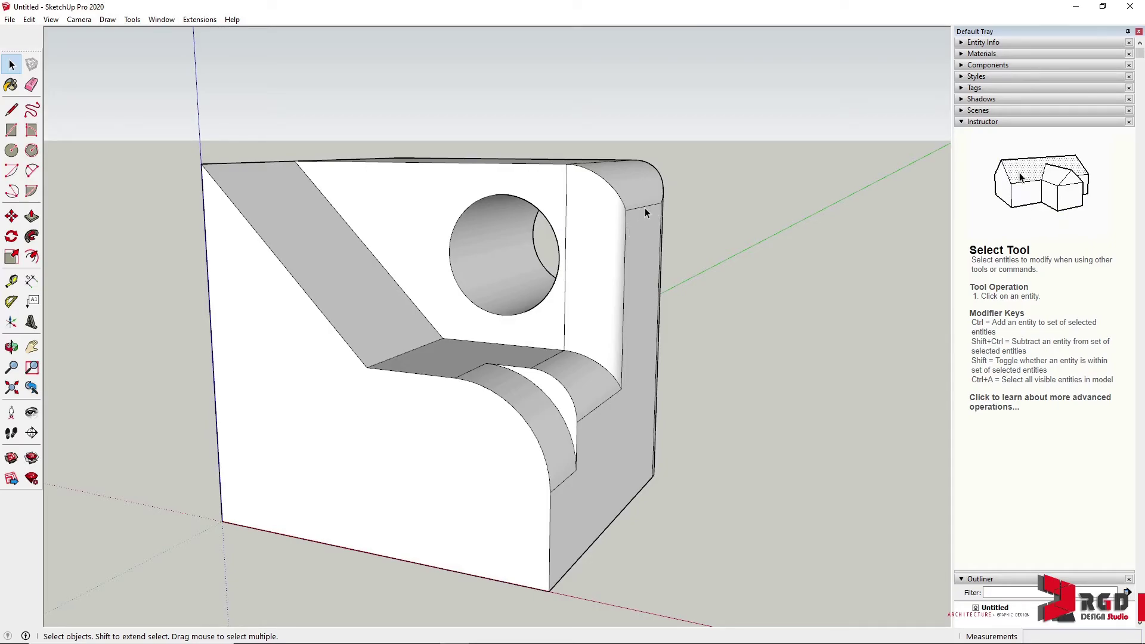
pyautogui.moveTo(613, 132); pyautogui.dragTo(753, 524)
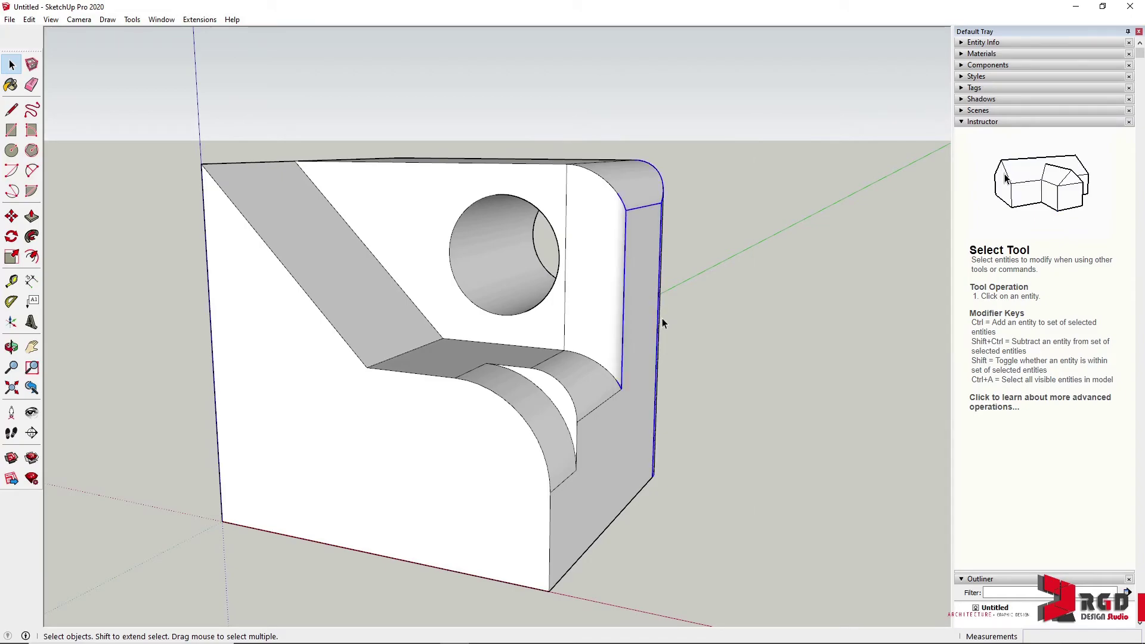
pyautogui.moveTo(663, 328); pyautogui.dragTo(853, 401, button='middle')
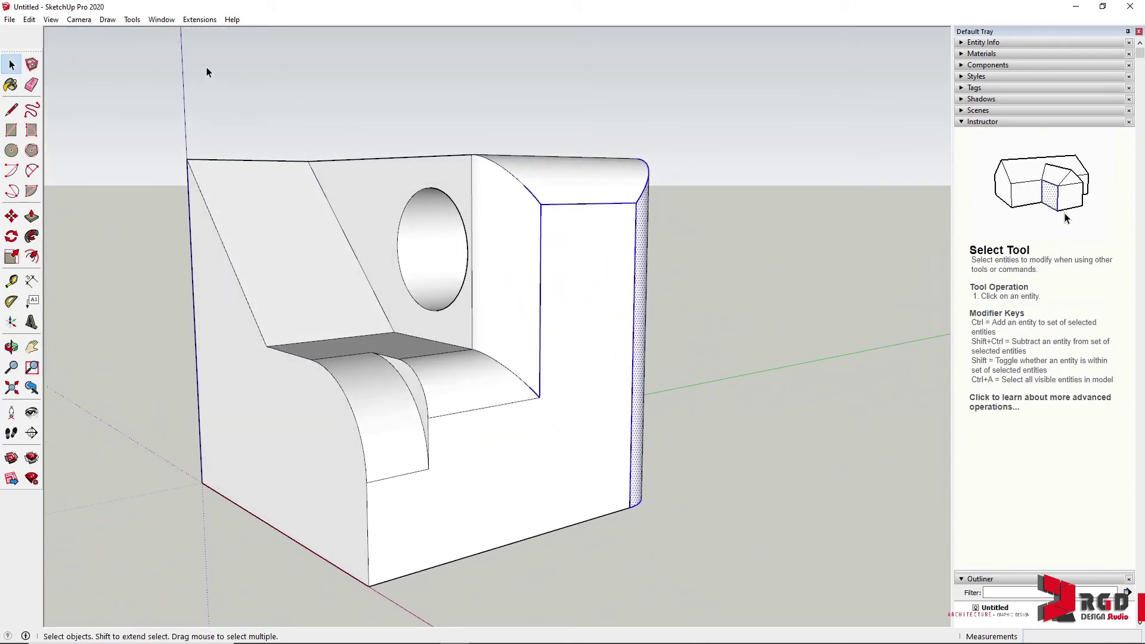
# Step: Turn on the X-ray face style and window-select the rounded upper corner beside the hole, including the hidden rear edges
pyautogui.click(51, 19)
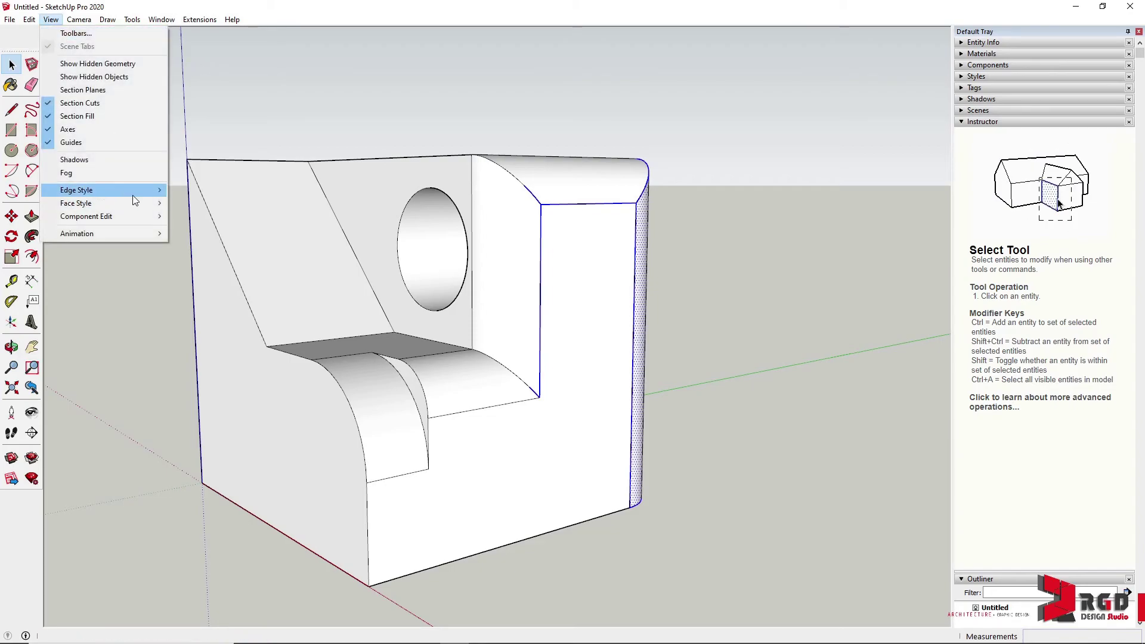
pyautogui.moveTo(129, 204)
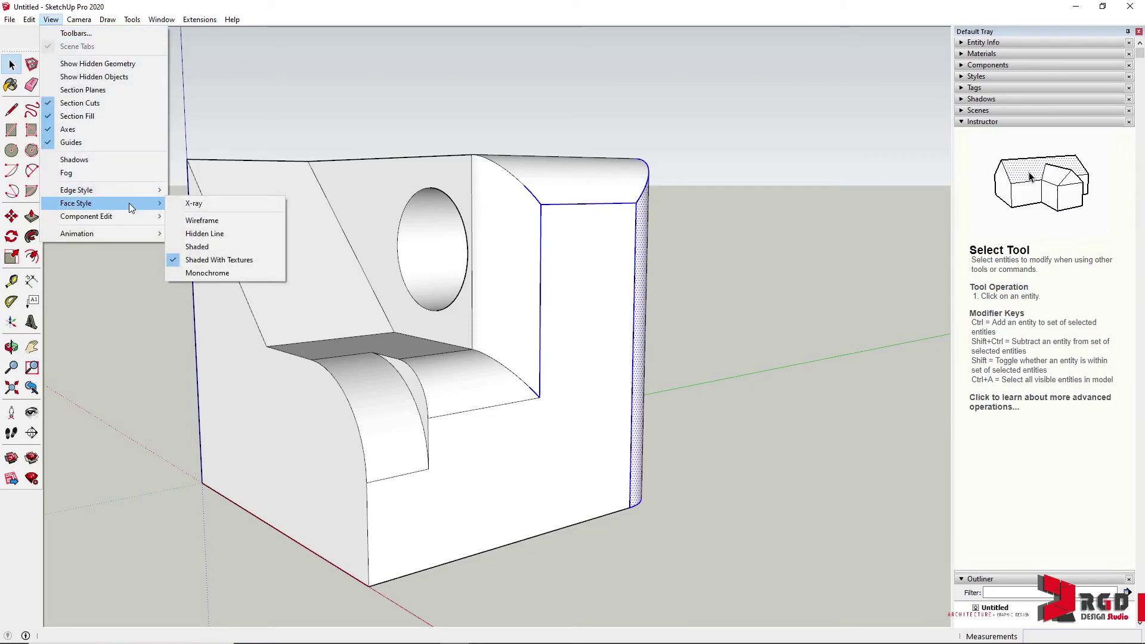
pyautogui.click(202, 204)
pyautogui.moveTo(674, 374); pyautogui.dragTo(771, 363, button='middle')
pyautogui.moveTo(512, 111); pyautogui.dragTo(656, 396)
pyautogui.moveTo(698, 293); pyautogui.dragTo(510, 296, button='middle')
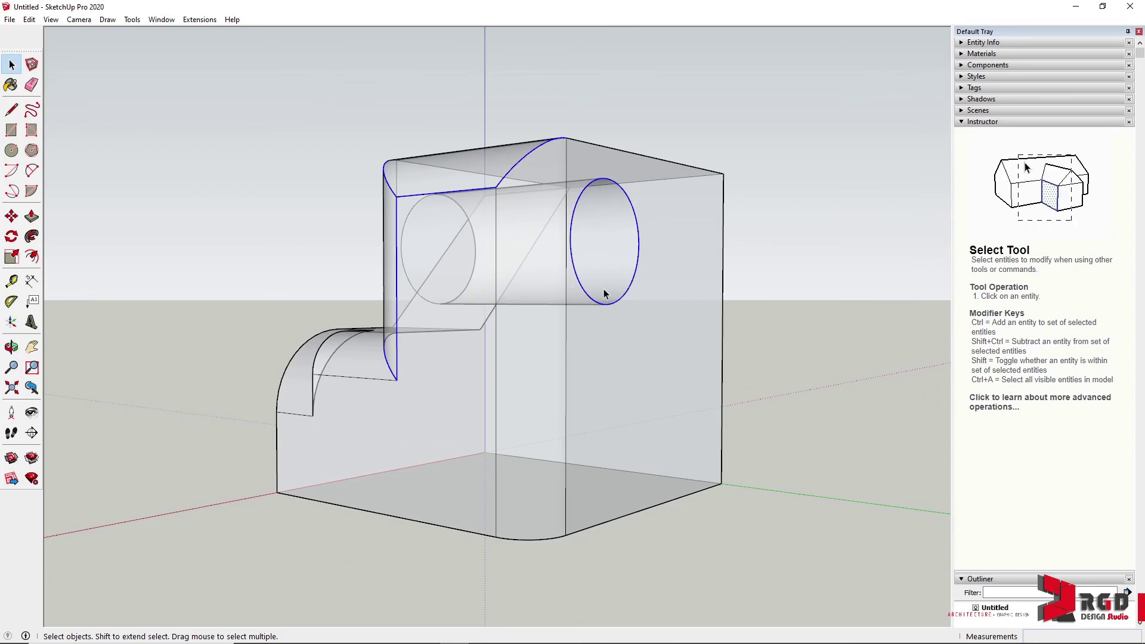
pyautogui.moveTo(469, 324); pyautogui.dragTo(626, 370, button='middle')
# Step: Turn off the X-ray face style
pyautogui.click(51, 20)
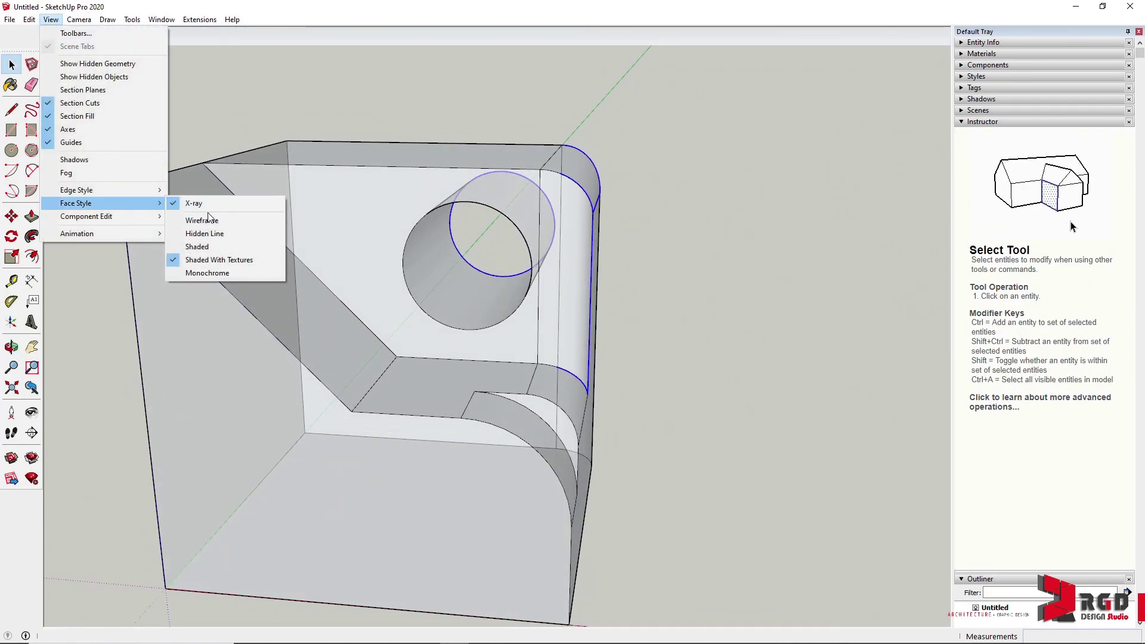
pyautogui.click(199, 205)
pyautogui.moveTo(757, 301); pyautogui.dragTo(418, 149, button='middle')
# Step: Open the Face Style options
pyautogui.click(51, 19)
pyautogui.moveTo(113, 203)
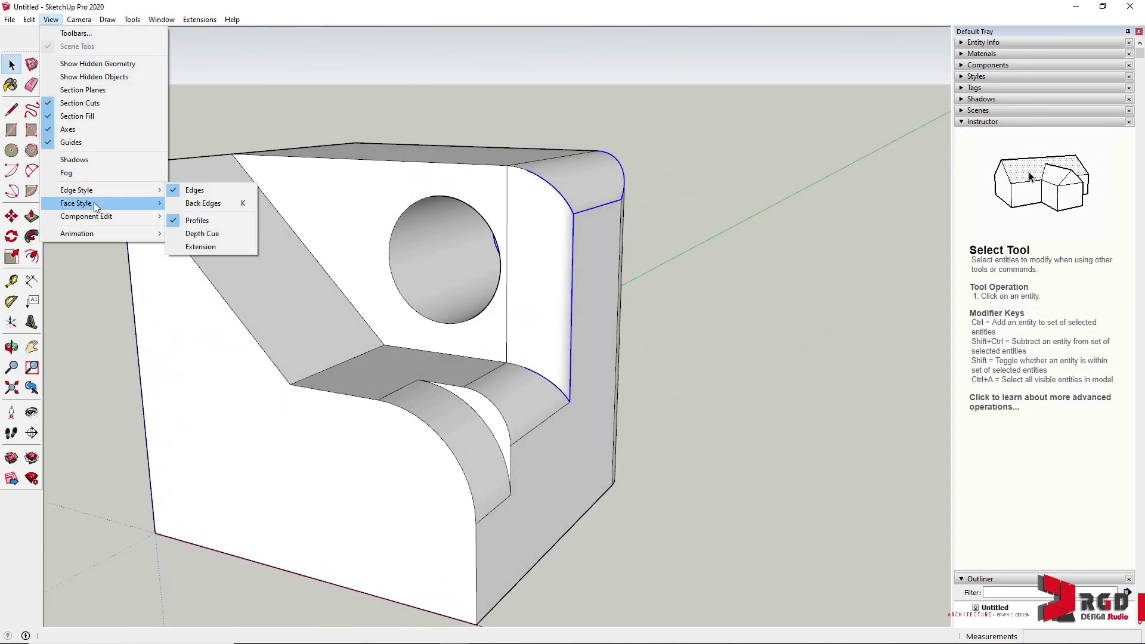